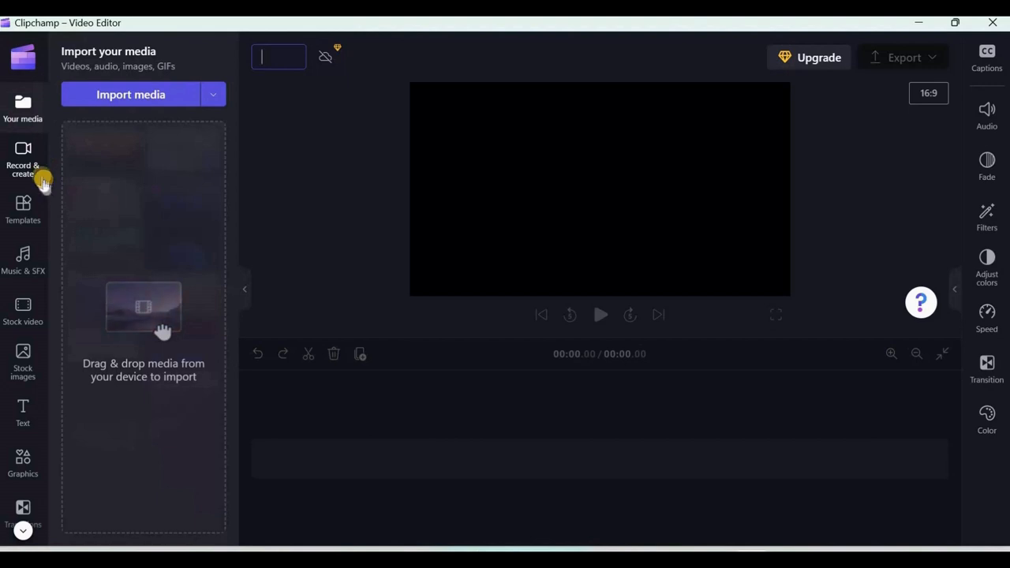
# Step: Browse the media import options and the stock video, stock image, template and music libraries
pyautogui.click(22, 533)
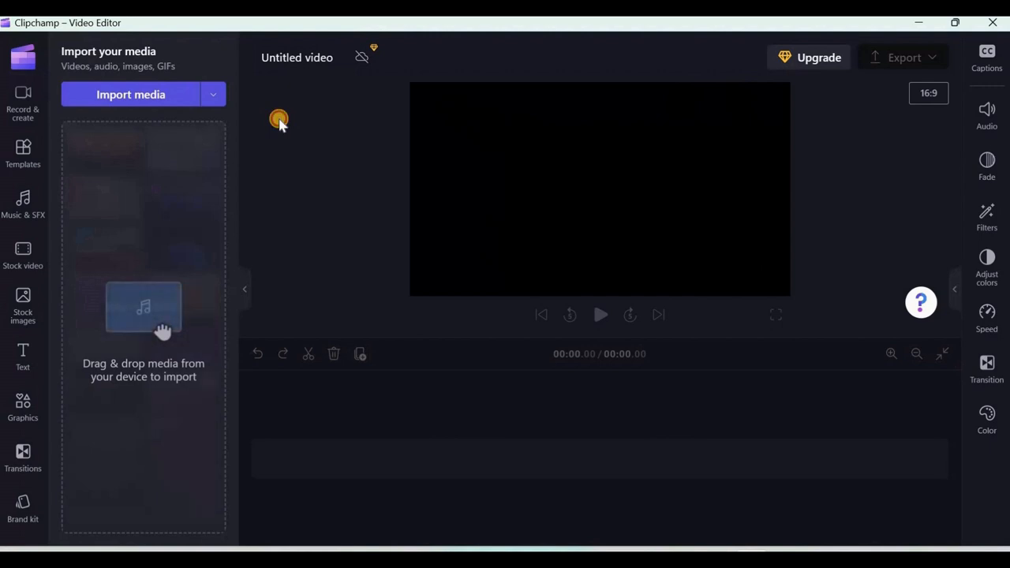
pyautogui.click(212, 95)
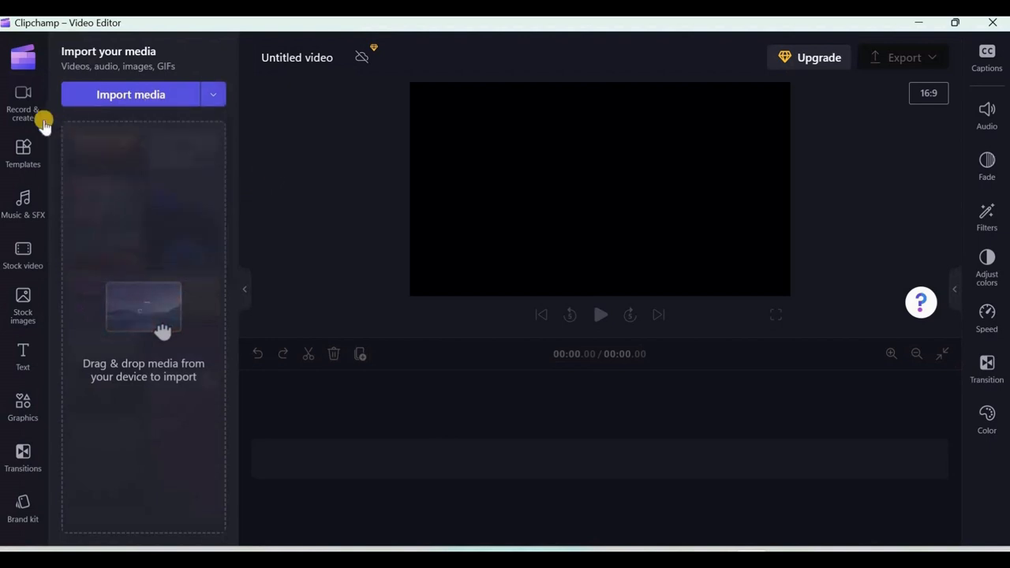
pyautogui.click(23, 248)
pyautogui.click(25, 296)
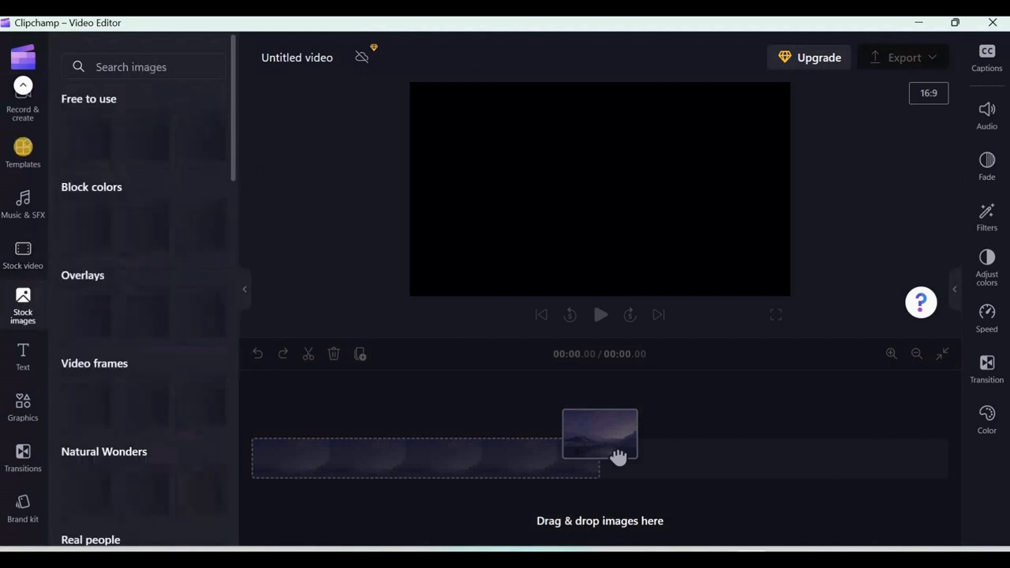
pyautogui.click(24, 152)
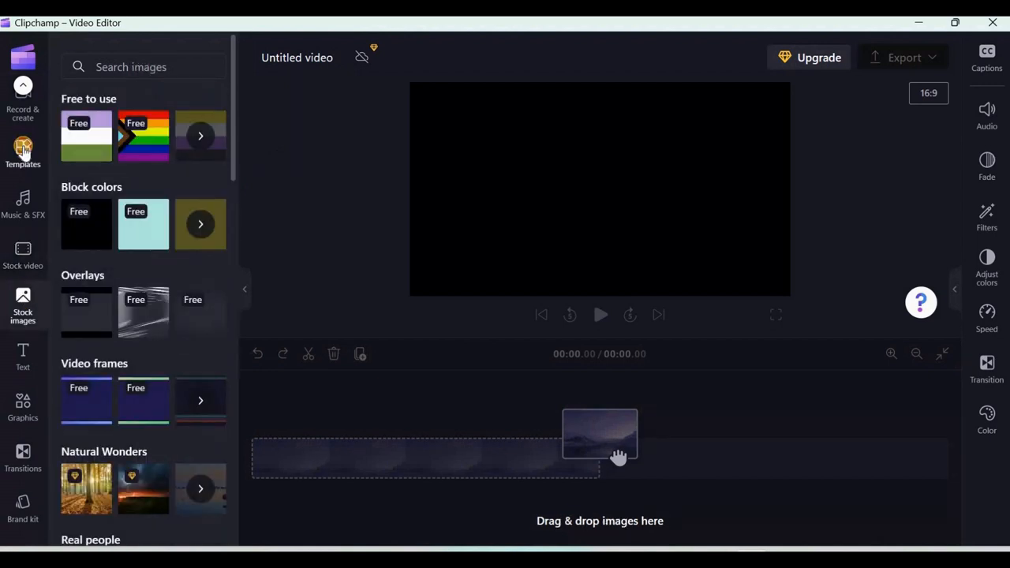
pyautogui.click(23, 255)
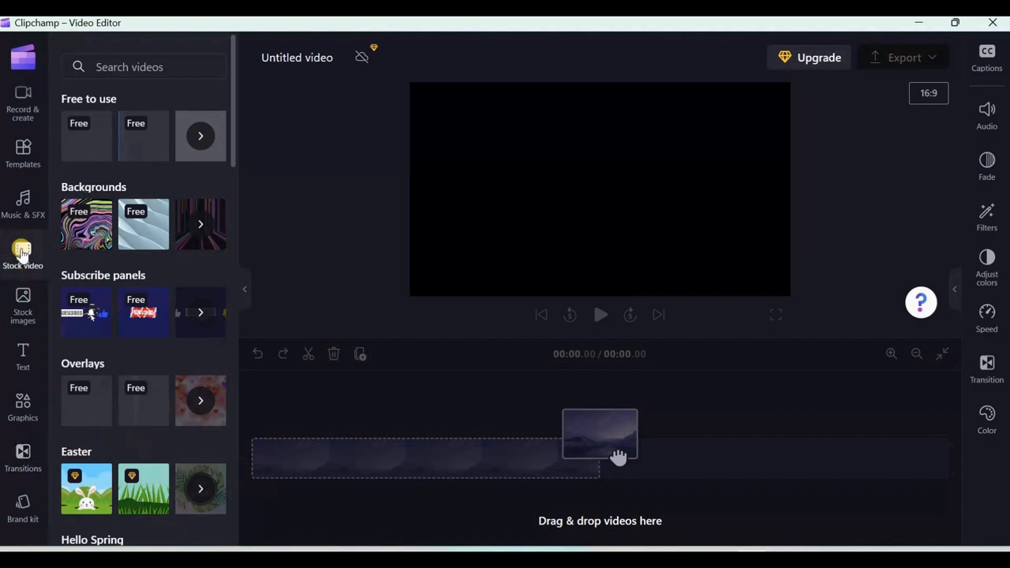
pyautogui.click(26, 211)
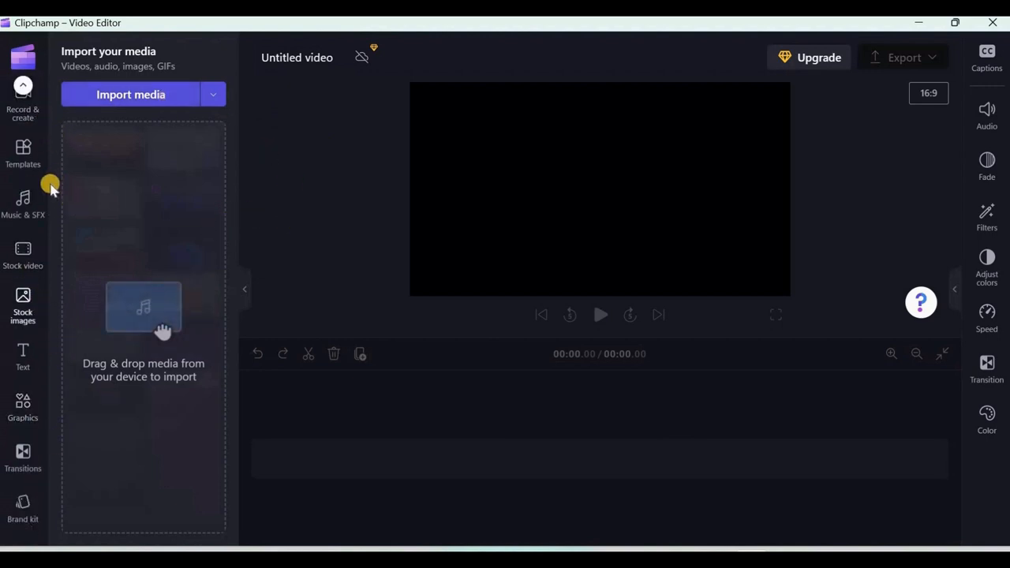
# Step: Import elephant-3.mp4 and elephant-1.mp4, and place elephant-3.mp4 at the start of the timeline
pyautogui.click(146, 101)
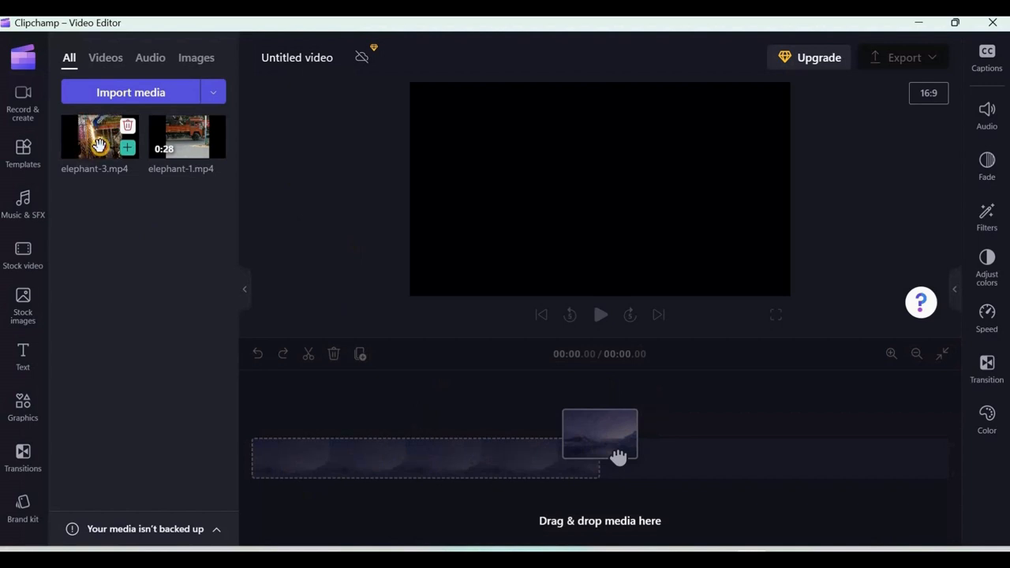
pyautogui.moveTo(99, 144); pyautogui.dragTo(356, 469)
pyautogui.moveTo(357, 473); pyautogui.dragTo(355, 472)
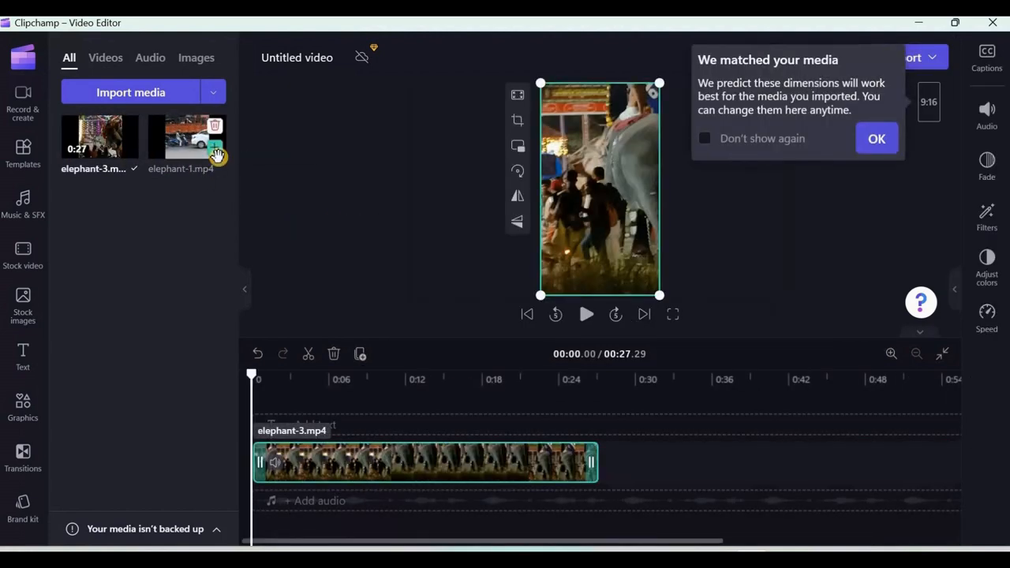
# Step: Add copies of elephant-1.mp4 and arrange them after elephant-3.mp4 on the same track, then dismiss the matched-media notice
pyautogui.click(213, 148)
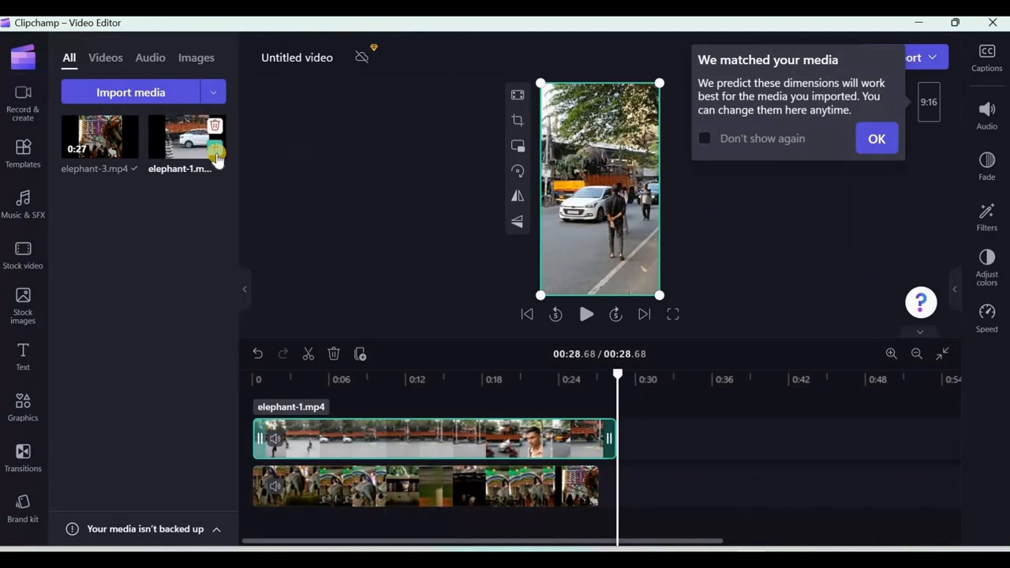
pyautogui.doubleClick(216, 153)
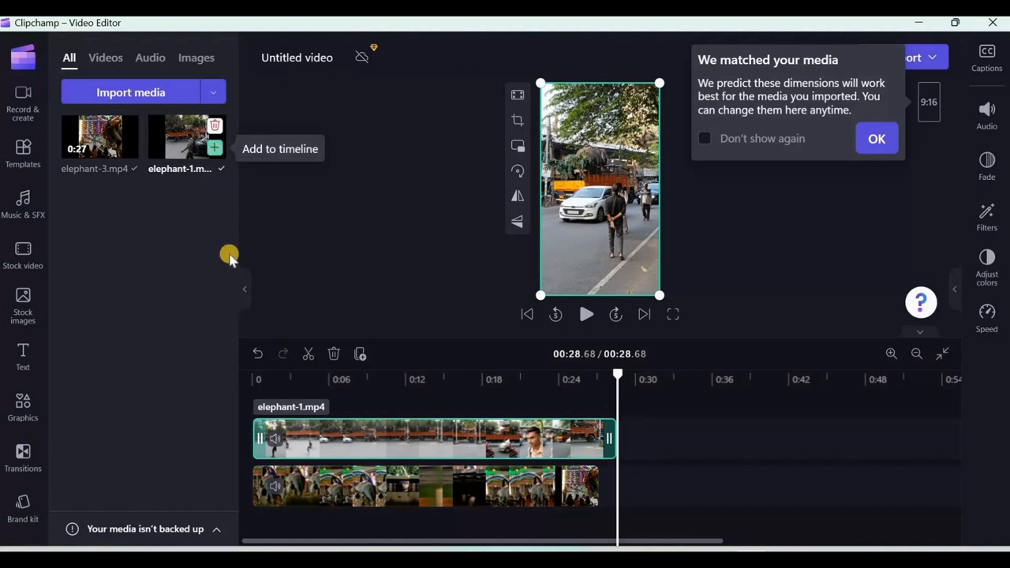
pyautogui.moveTo(341, 467); pyautogui.dragTo(379, 479)
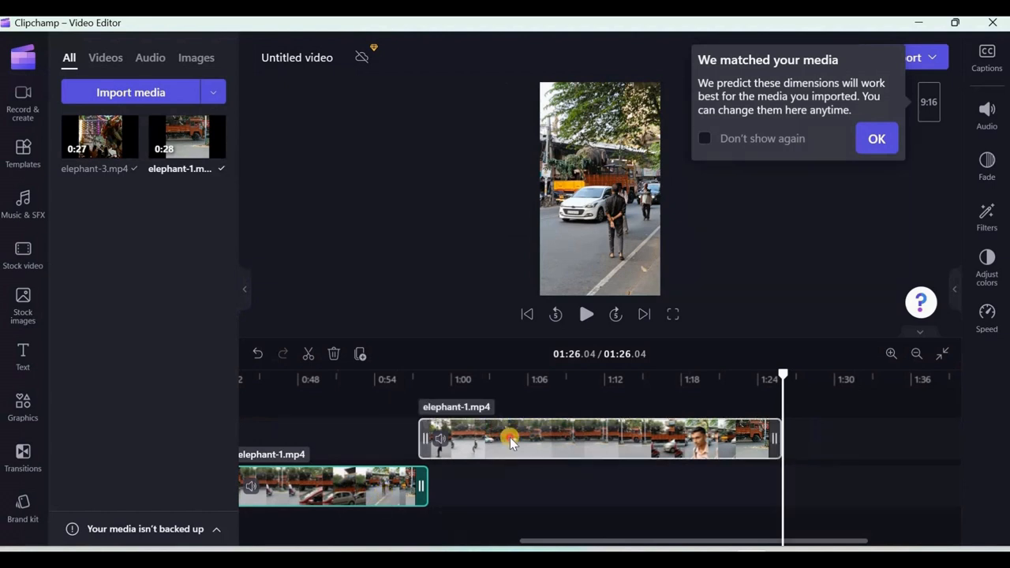
pyautogui.moveTo(534, 458); pyautogui.dragTo(480, 481)
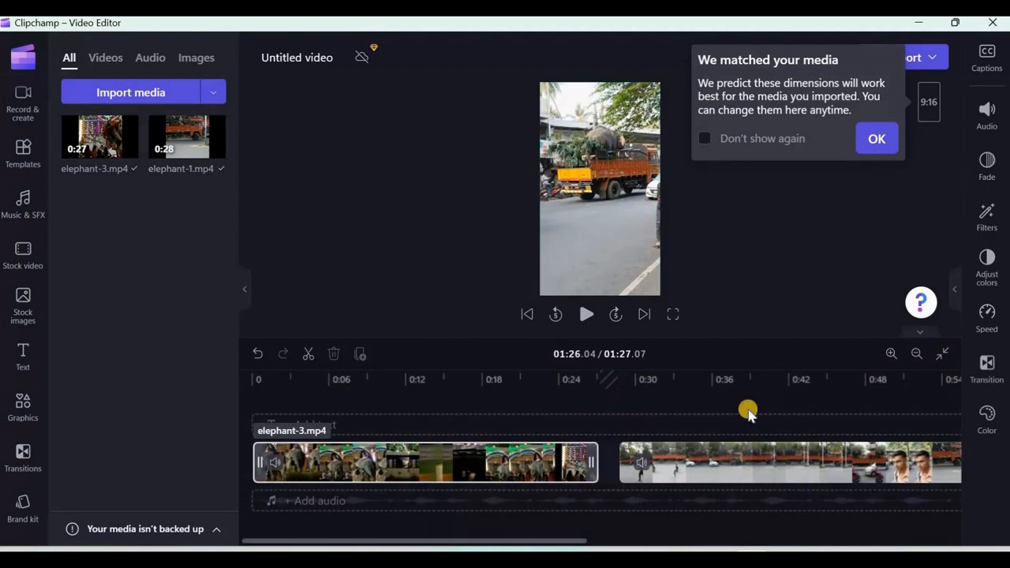
pyautogui.moveTo(763, 460); pyautogui.dragTo(716, 467)
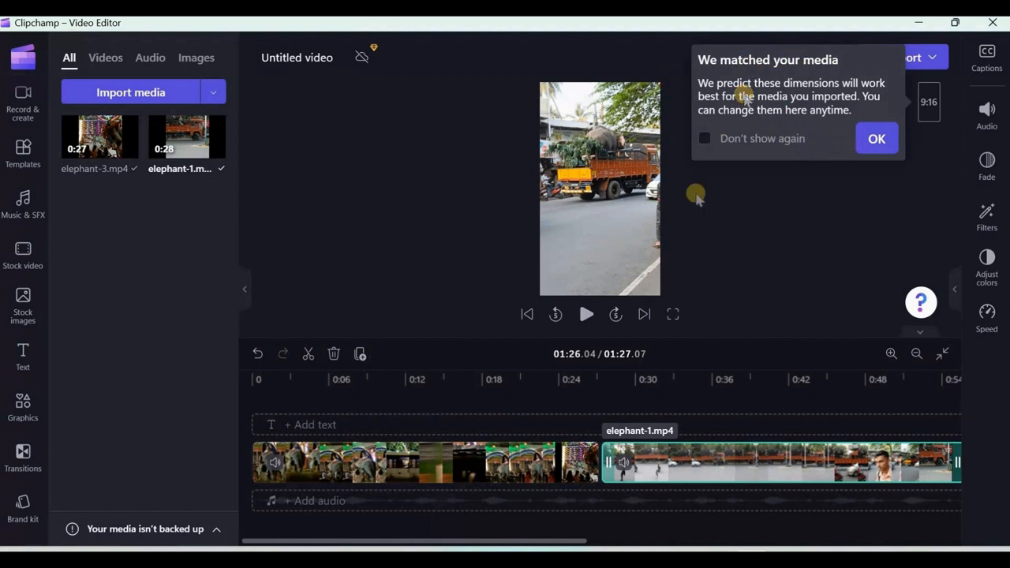
pyautogui.click(876, 139)
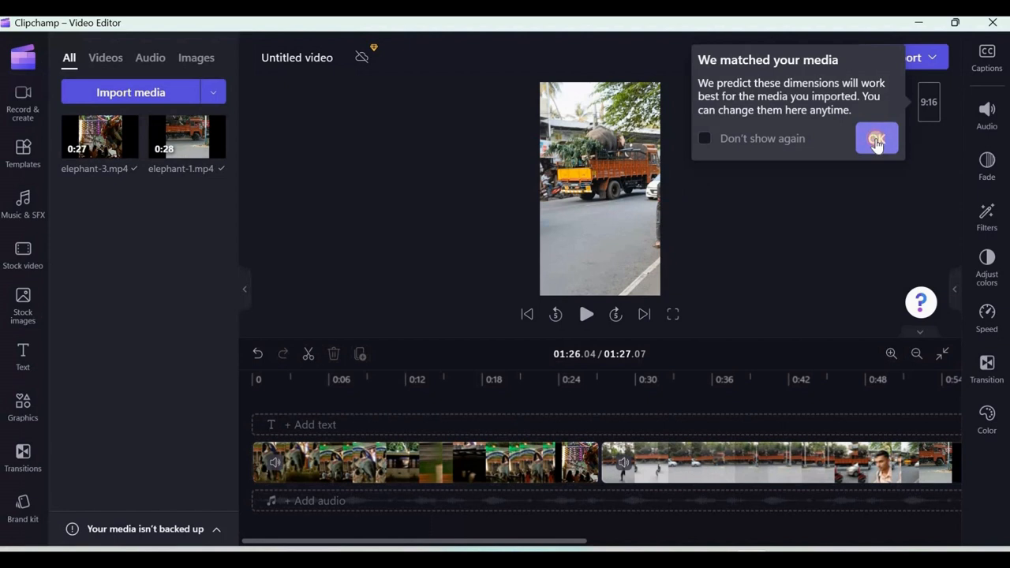
pyautogui.click(876, 139)
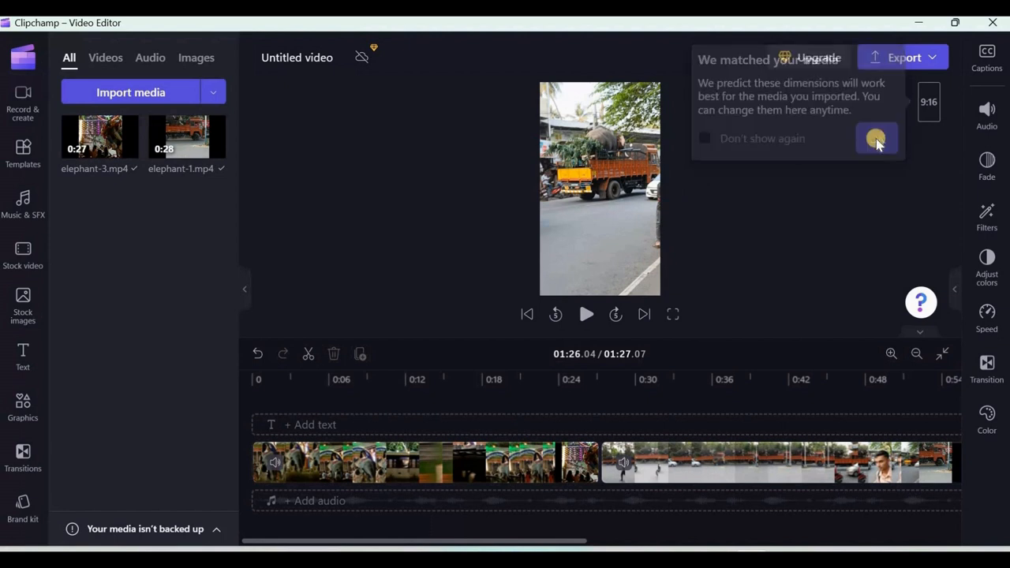
# Step: Change the video's aspect ratio to 16:9
pyautogui.click(926, 113)
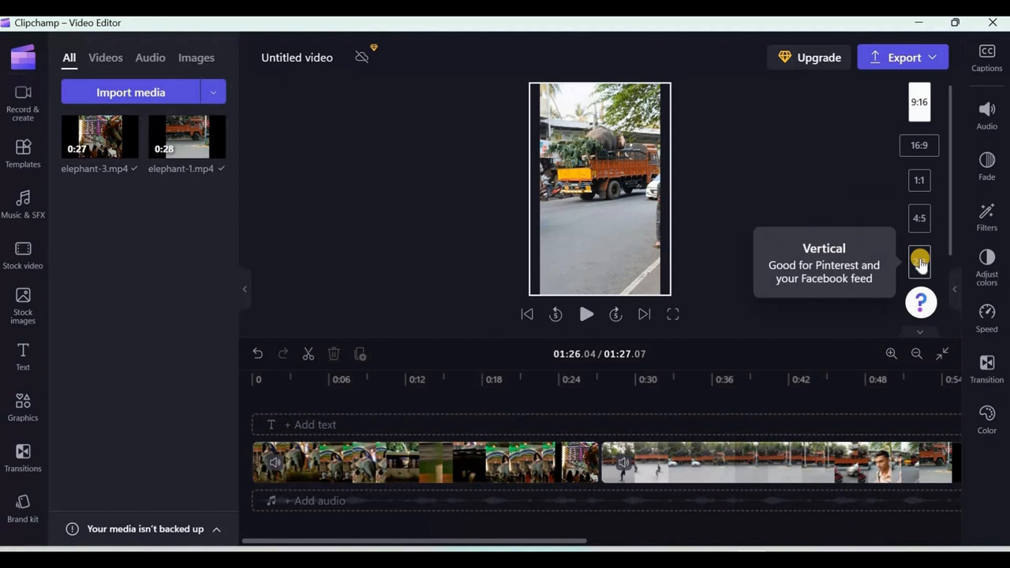
pyautogui.click(920, 145)
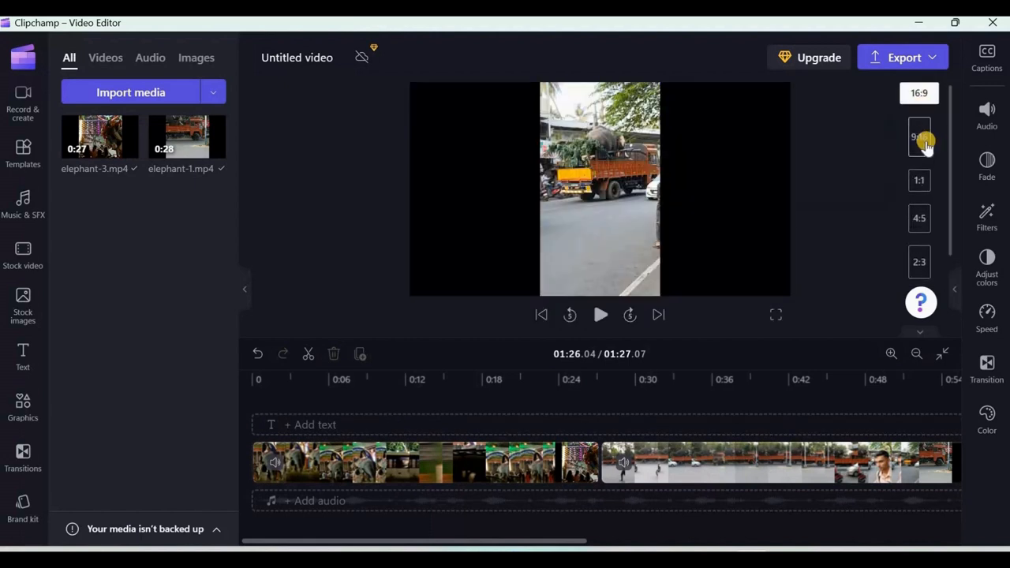
pyautogui.click(918, 93)
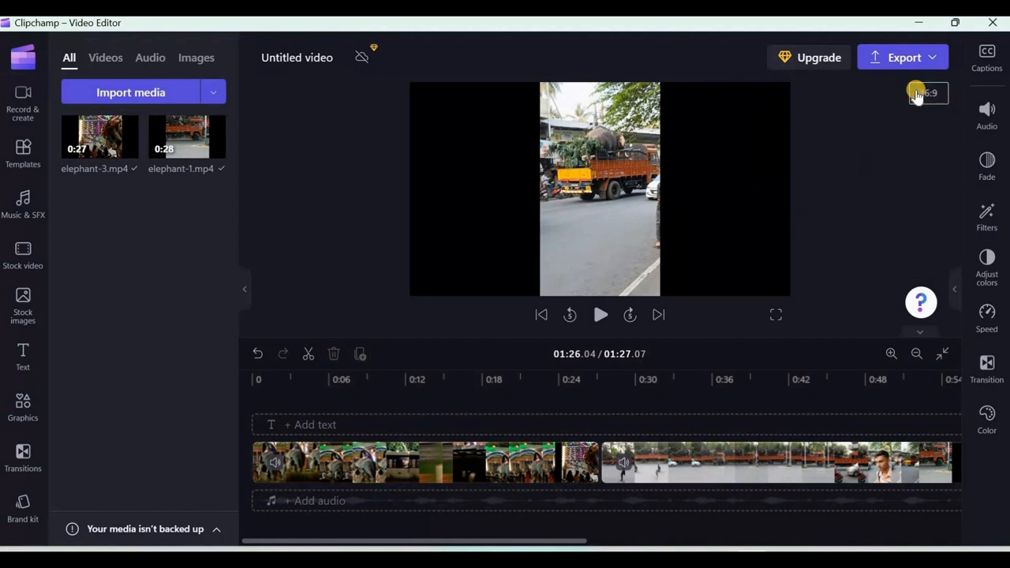
# Step: Fill the frame with the last elephant-1.mp4 clip and shift the picture down to show the elephant on the truck
pyautogui.click(591, 189)
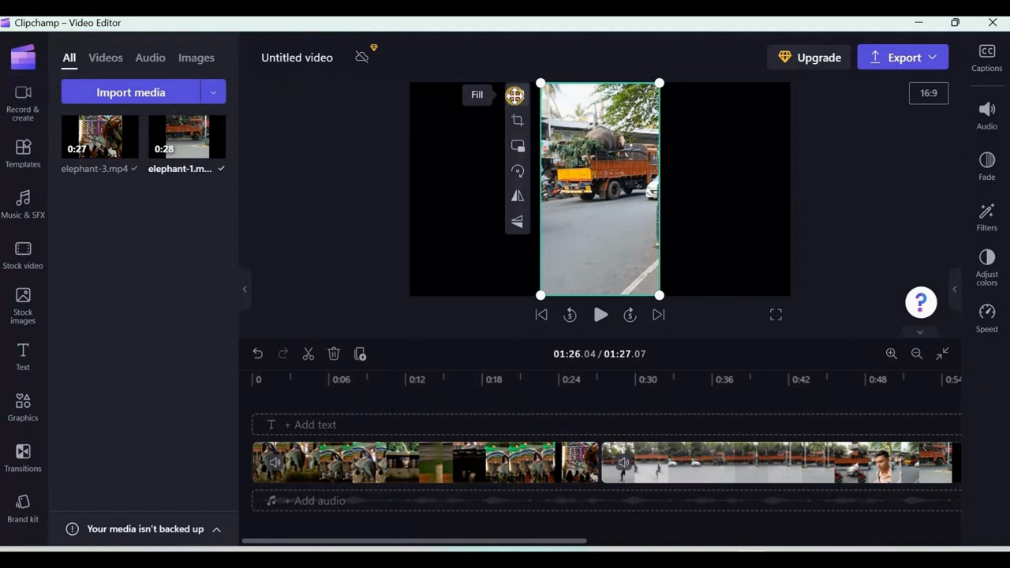
pyautogui.click(514, 96)
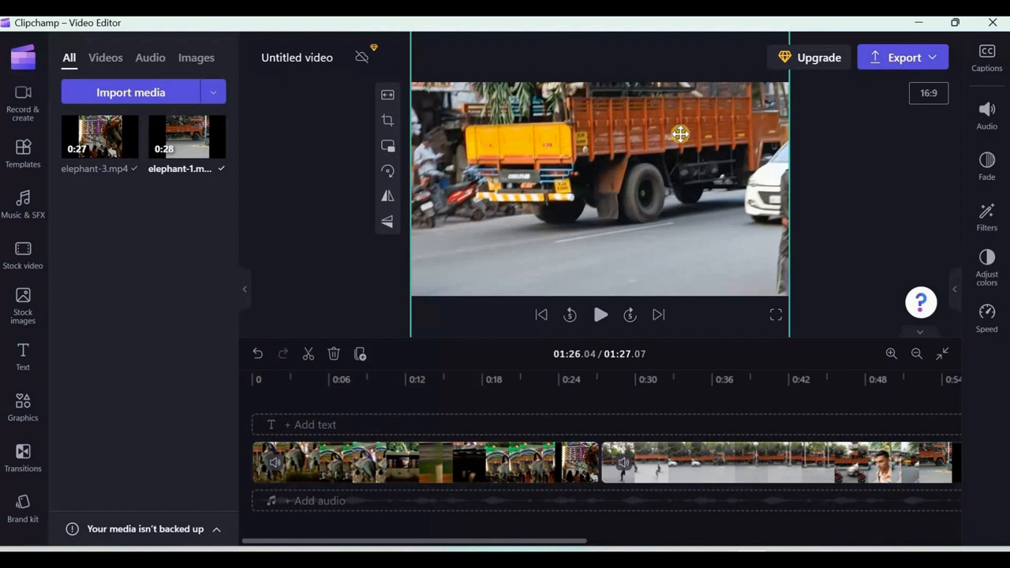
pyautogui.moveTo(595, 201); pyautogui.dragTo(597, 293)
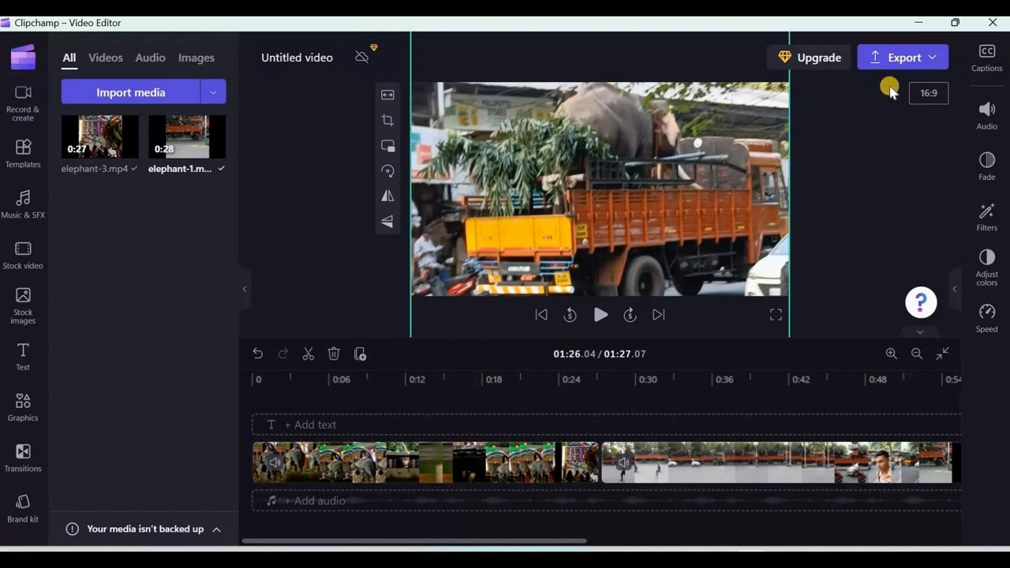
# Step: Set the video's aspect ratio back to 9:16
pyautogui.click(929, 93)
pyautogui.click(922, 139)
# Step: Scrub through elephant-3.mp4 and park the playhead at about 00:31.92, over the first elephant-1.mp4 clip
pyautogui.click(294, 452)
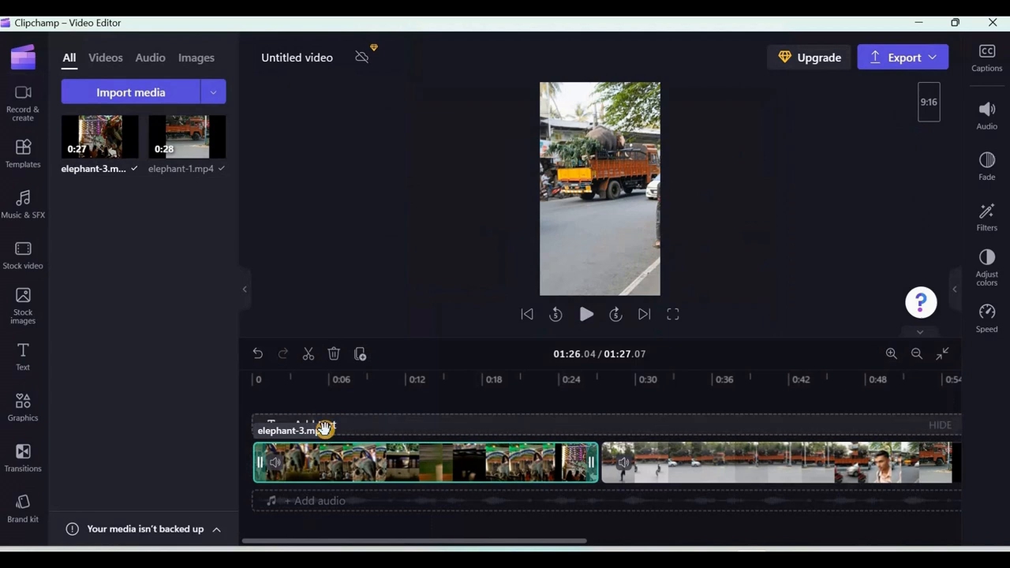
pyautogui.click(324, 428)
pyautogui.moveTo(324, 376); pyautogui.dragTo(328, 377)
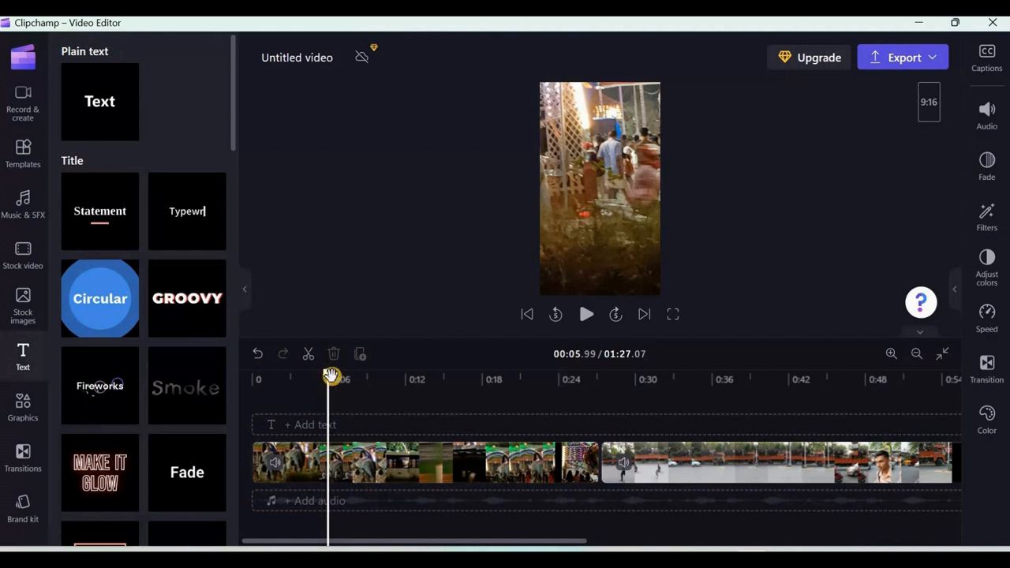
pyautogui.moveTo(330, 377); pyautogui.dragTo(659, 376)
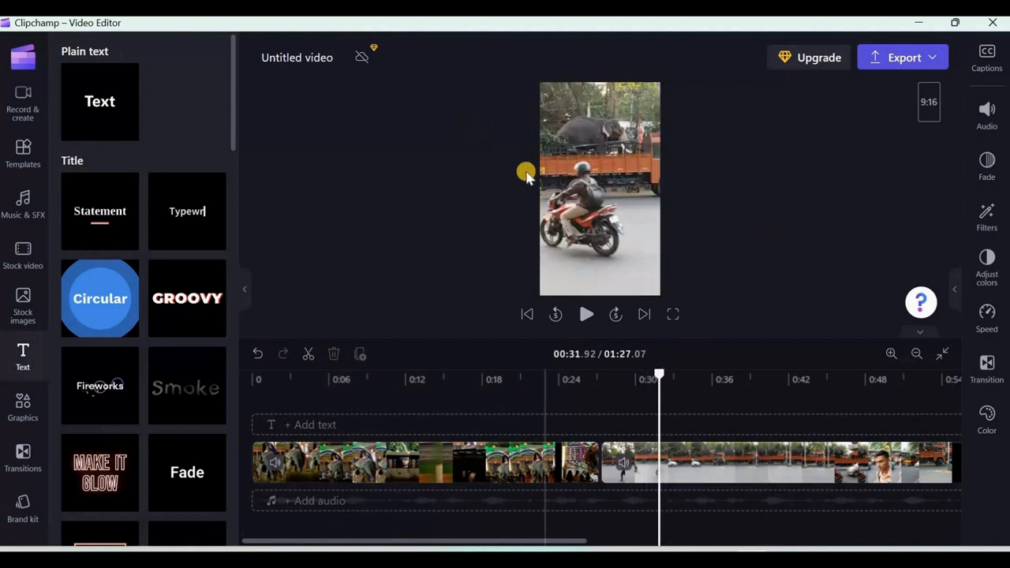
# Step: Try rotating the elephant-1.mp4 clip and flipping it horizontally and vertically, returning it to its original orientation
pyautogui.click(581, 148)
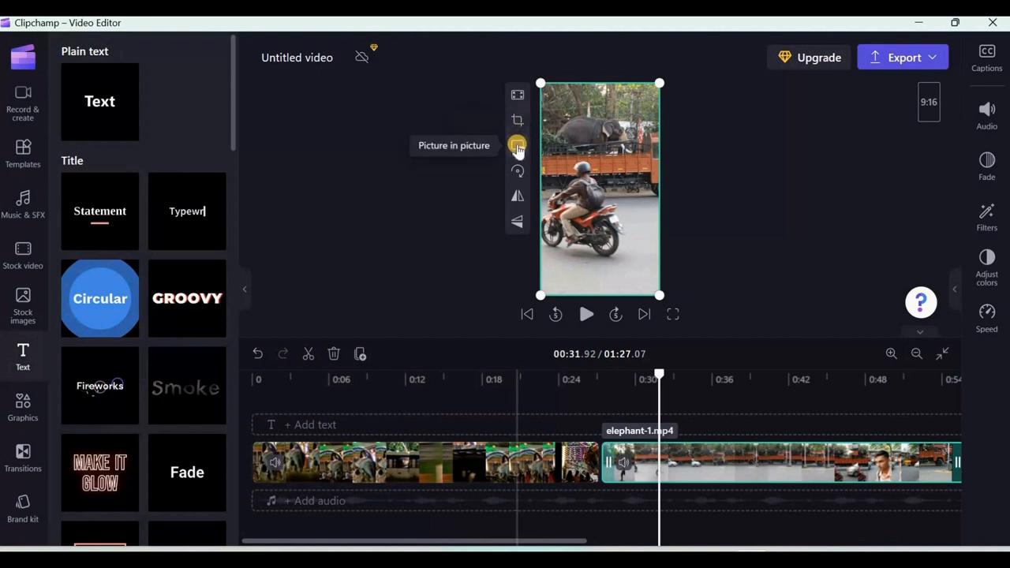
pyautogui.click(520, 168)
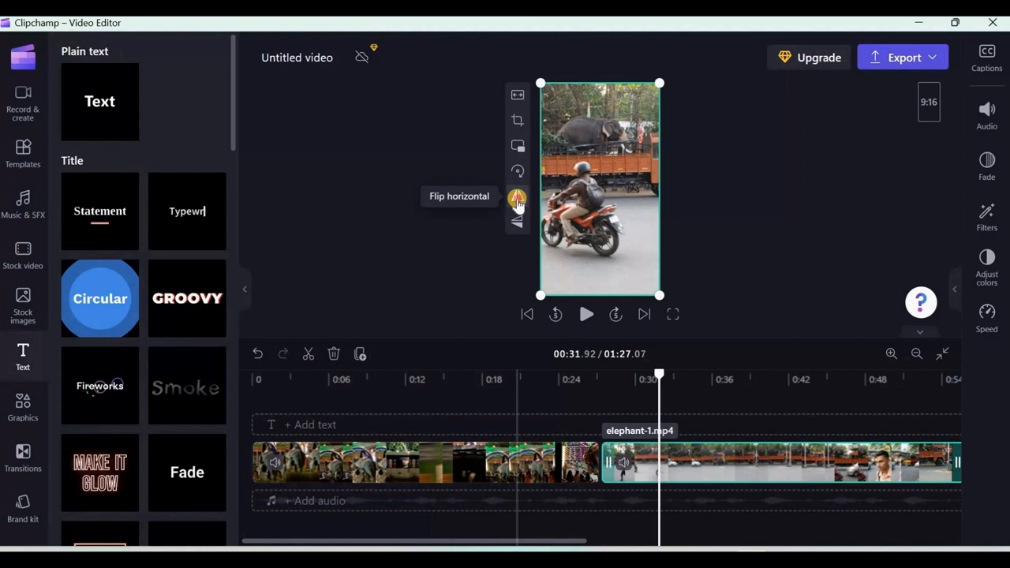
pyautogui.click(517, 199)
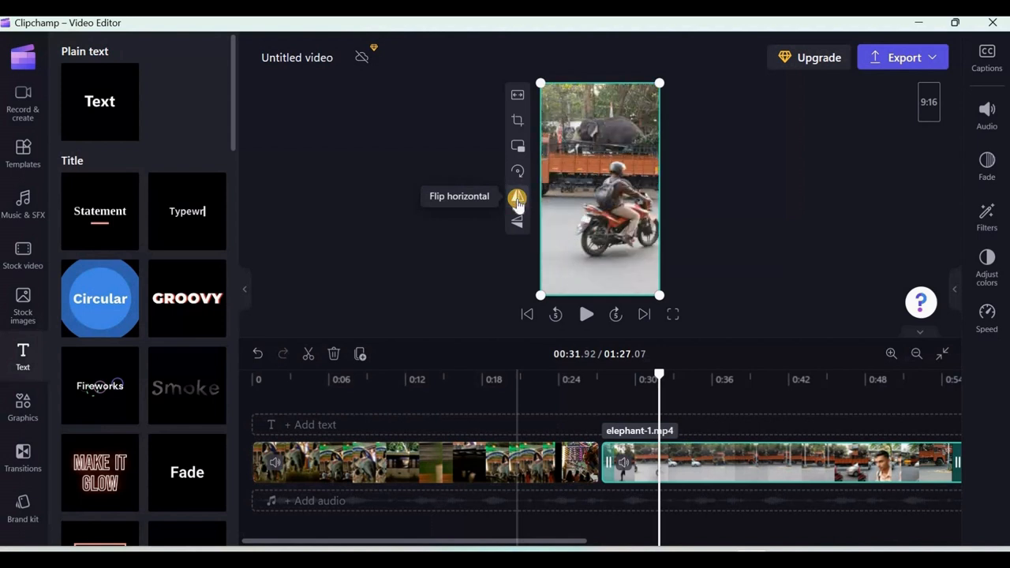
pyautogui.click(518, 199)
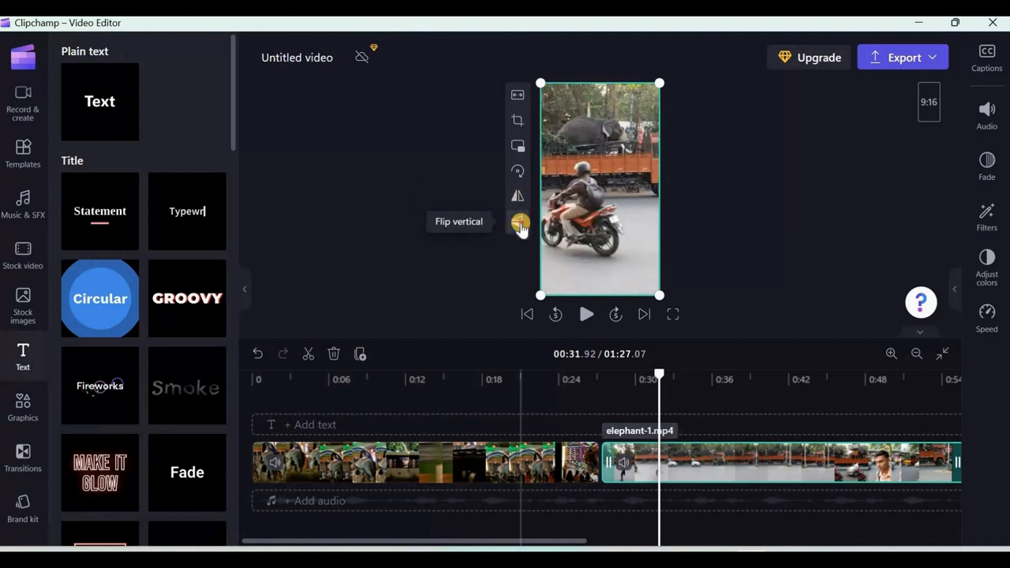
pyautogui.click(520, 224)
pyautogui.click(520, 224)
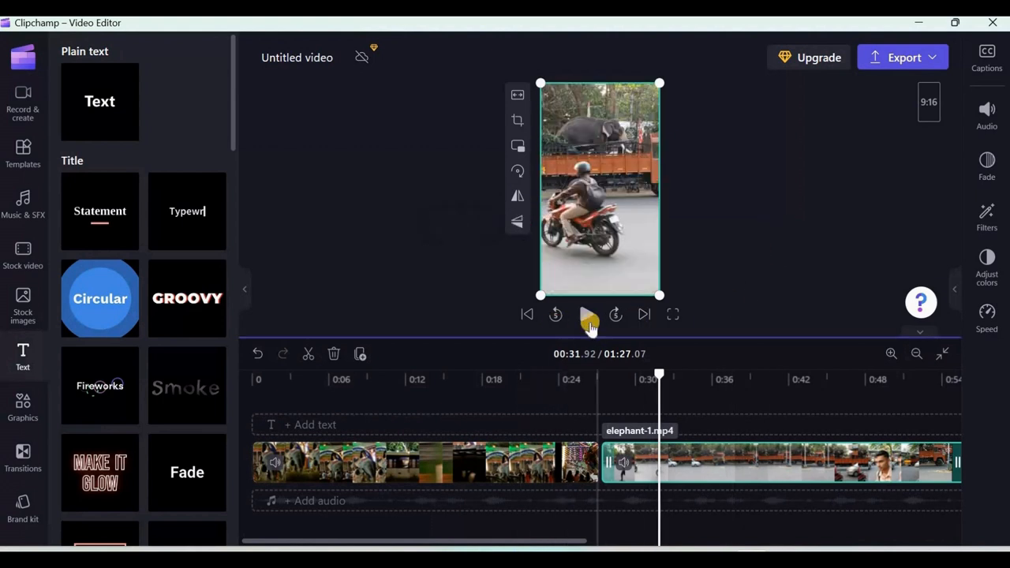
# Step: Preview the video from the start and in full screen, jump to its end, and skip back and forward 5 seconds
pyautogui.click(529, 314)
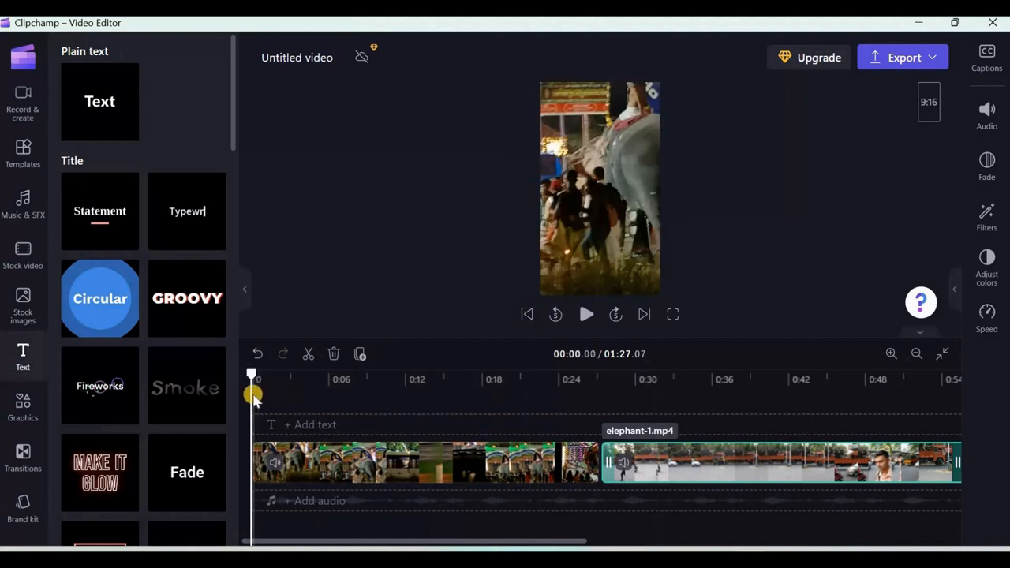
pyautogui.click(679, 316)
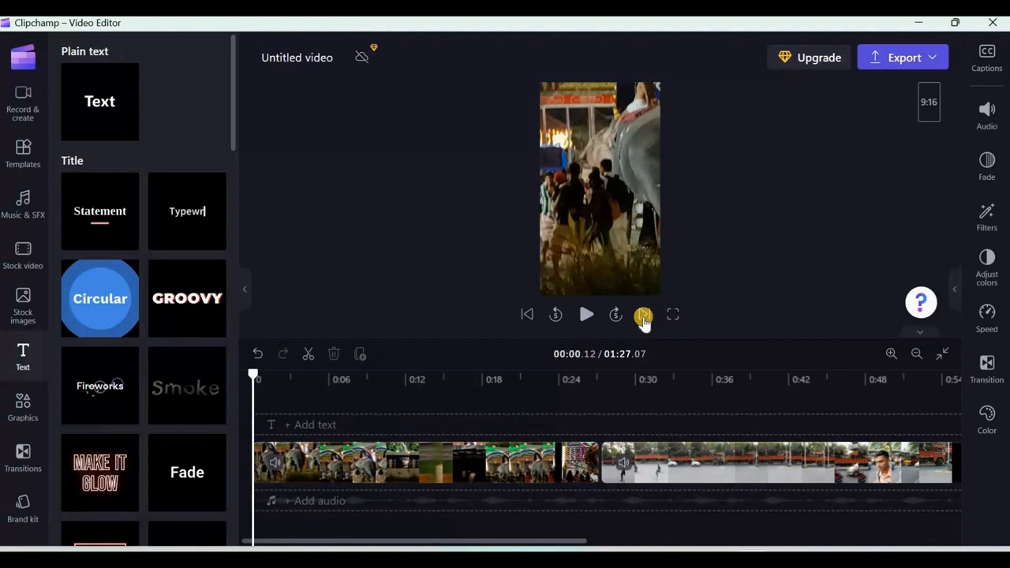
pyautogui.click(643, 315)
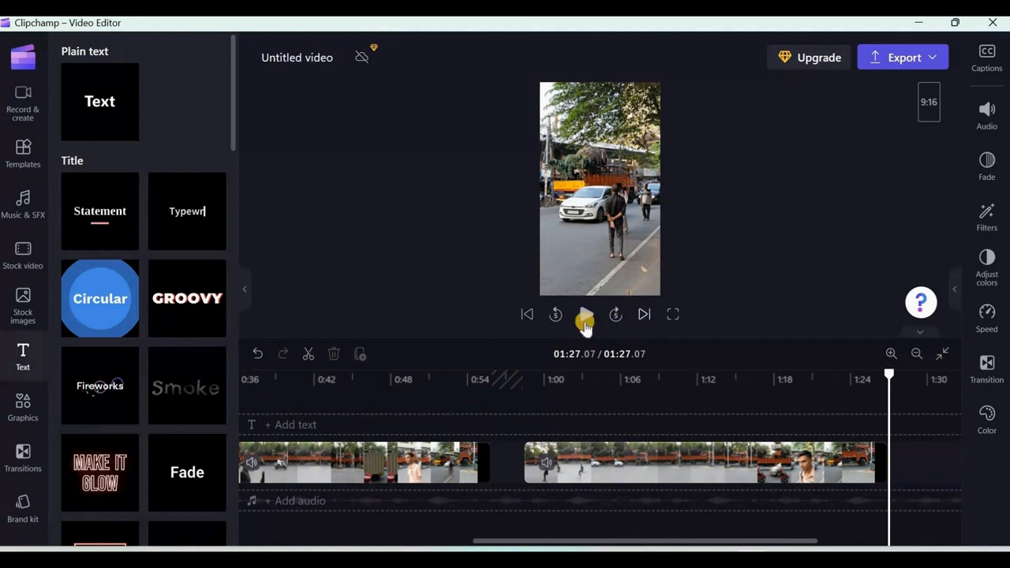
pyautogui.click(557, 316)
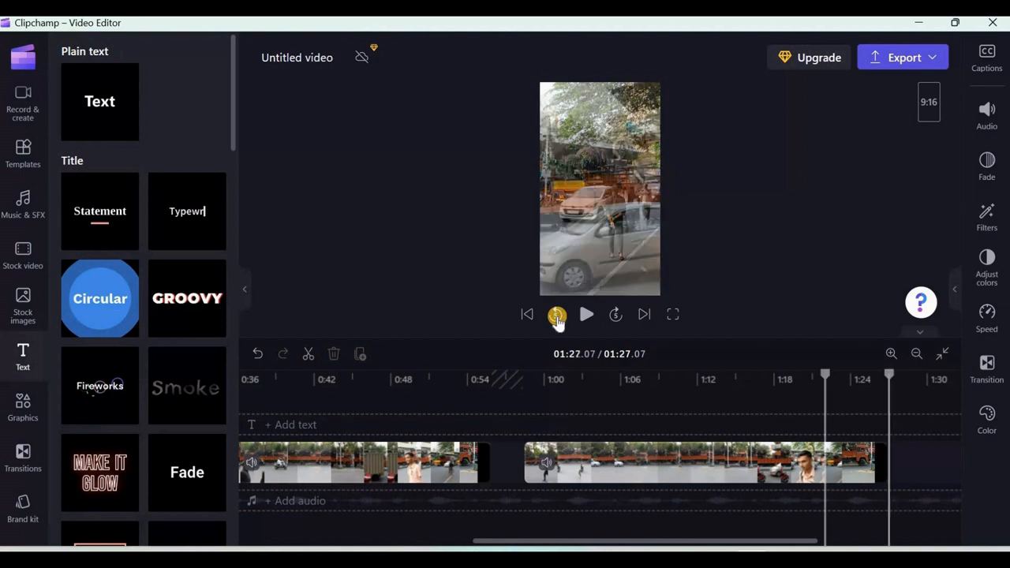
pyautogui.click(616, 316)
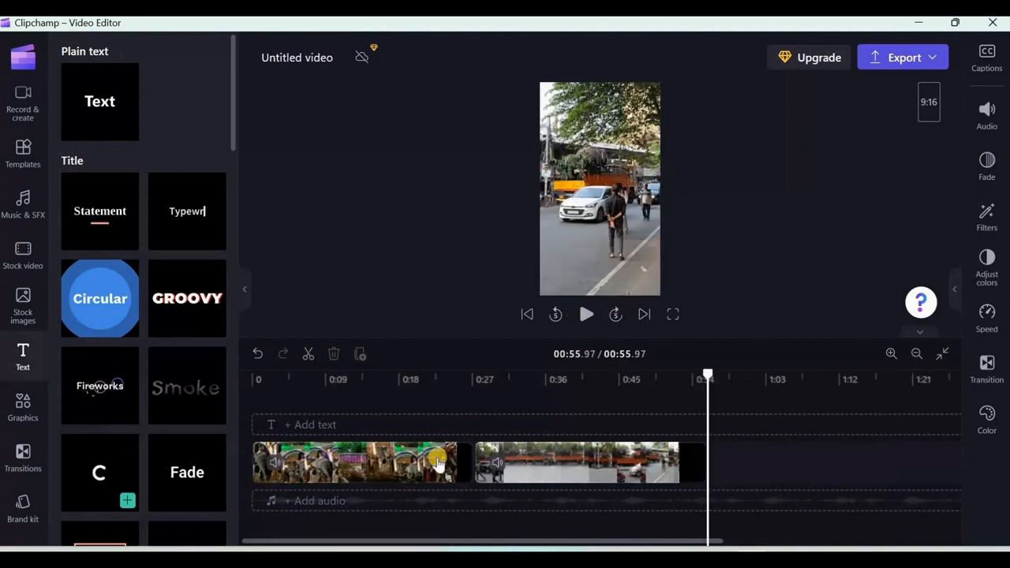
# Step: Move the elephant-1.mp4 clip in front of elephant-3.mp4 so it starts the timeline
pyautogui.click(548, 471)
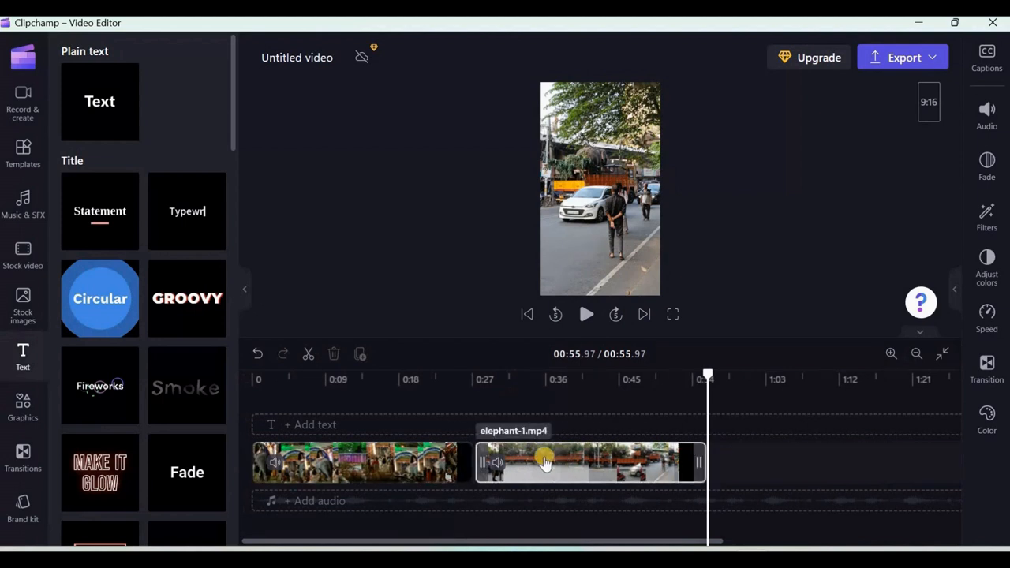
pyautogui.click(603, 467)
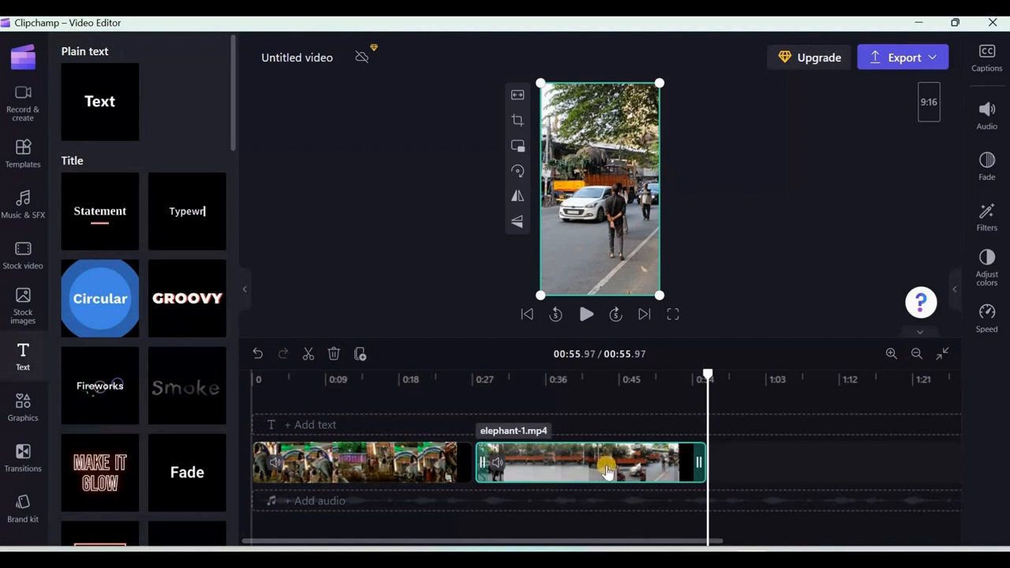
pyautogui.click(334, 476)
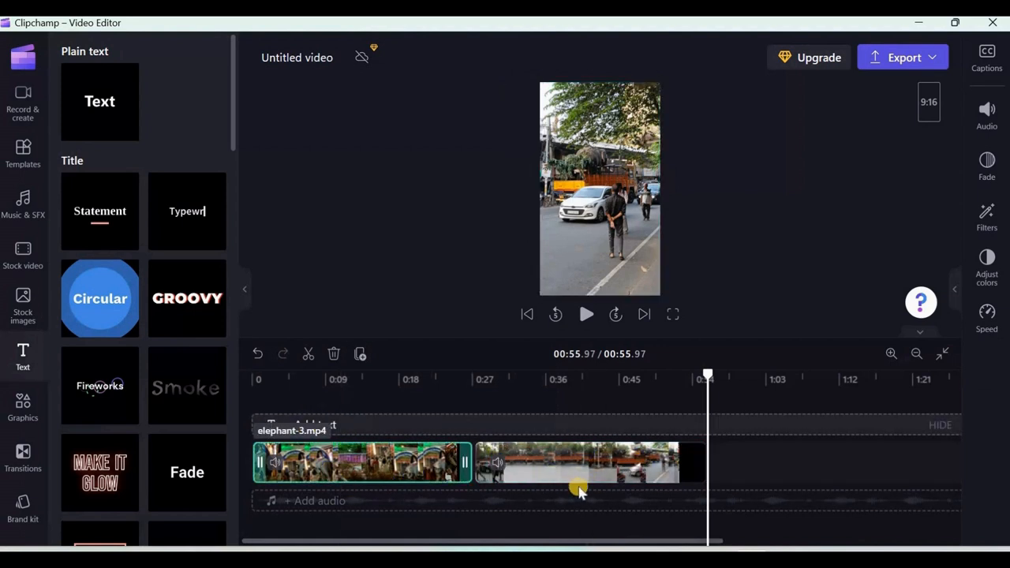
pyautogui.moveTo(541, 443); pyautogui.dragTo(269, 464)
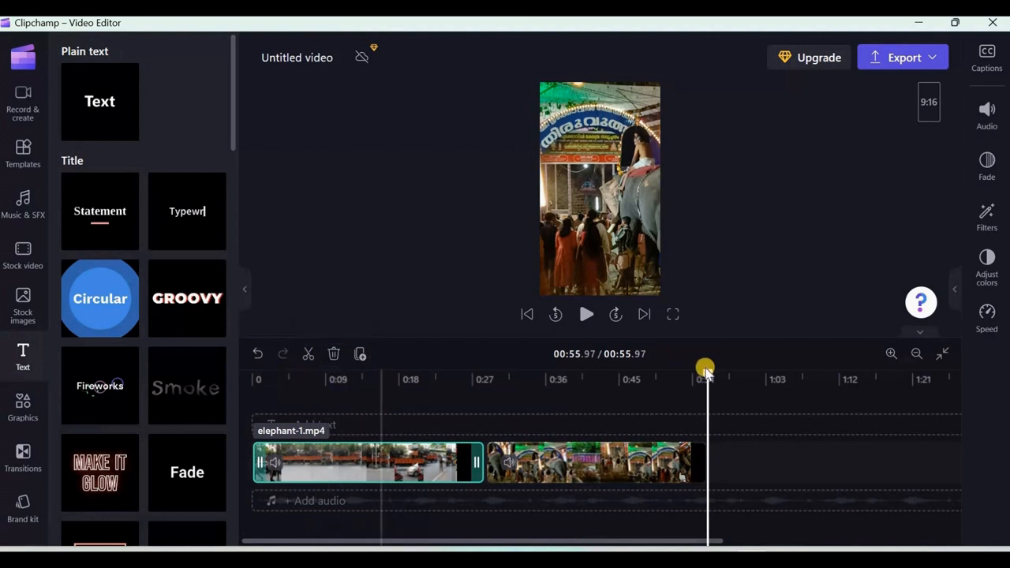
# Step: Preview elephant-1.mp4 from its middle, then split the clip at 00:24.29
pyautogui.click(386, 436)
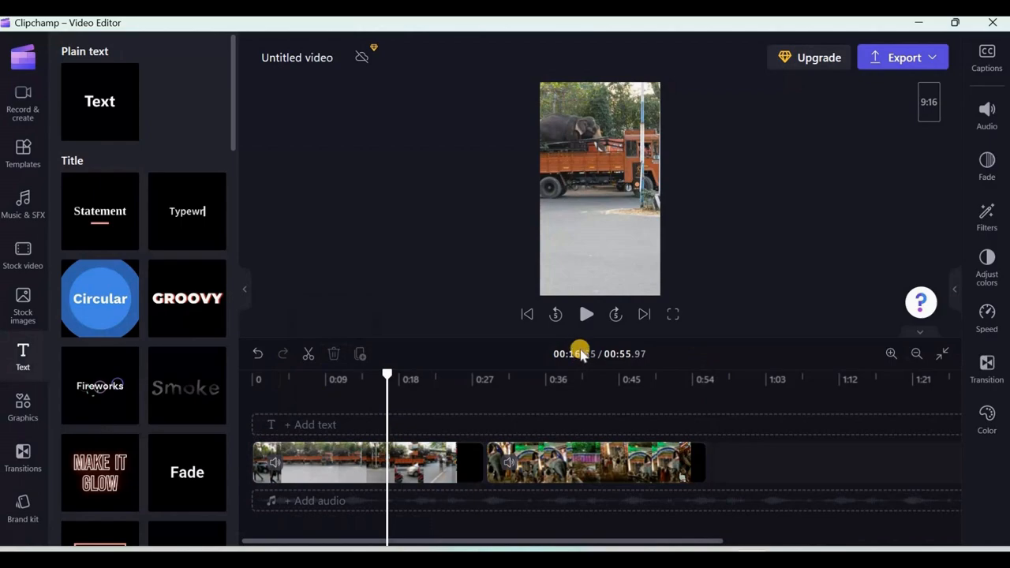
pyautogui.click(583, 315)
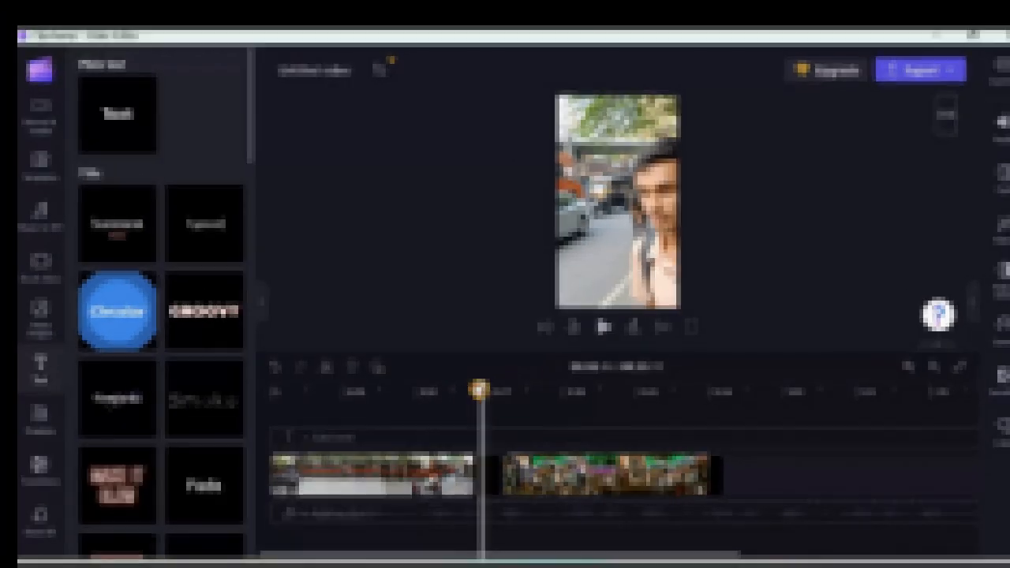
pyautogui.click(448, 392)
pyautogui.click(430, 379)
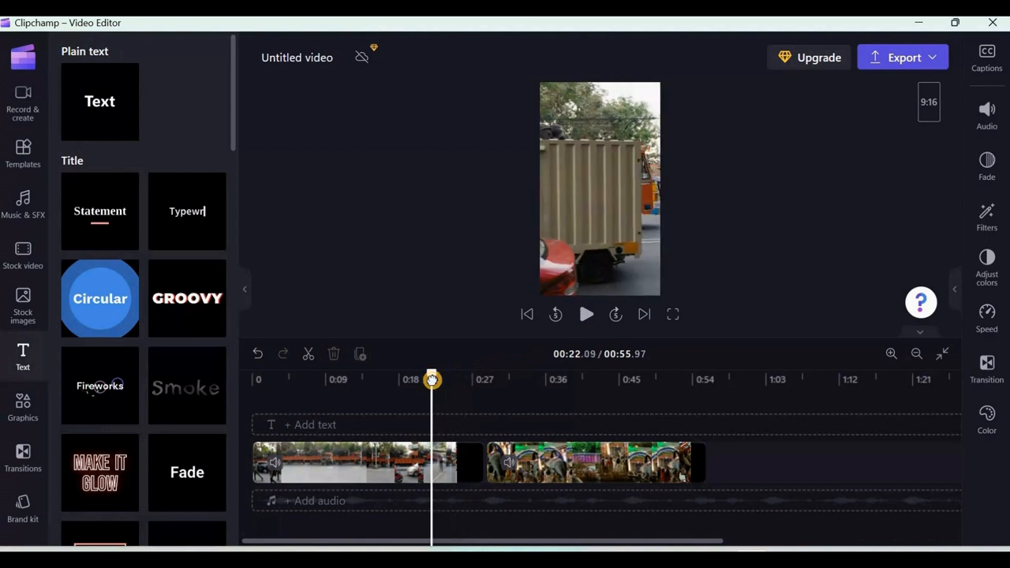
pyautogui.moveTo(433, 380); pyautogui.dragTo(448, 384)
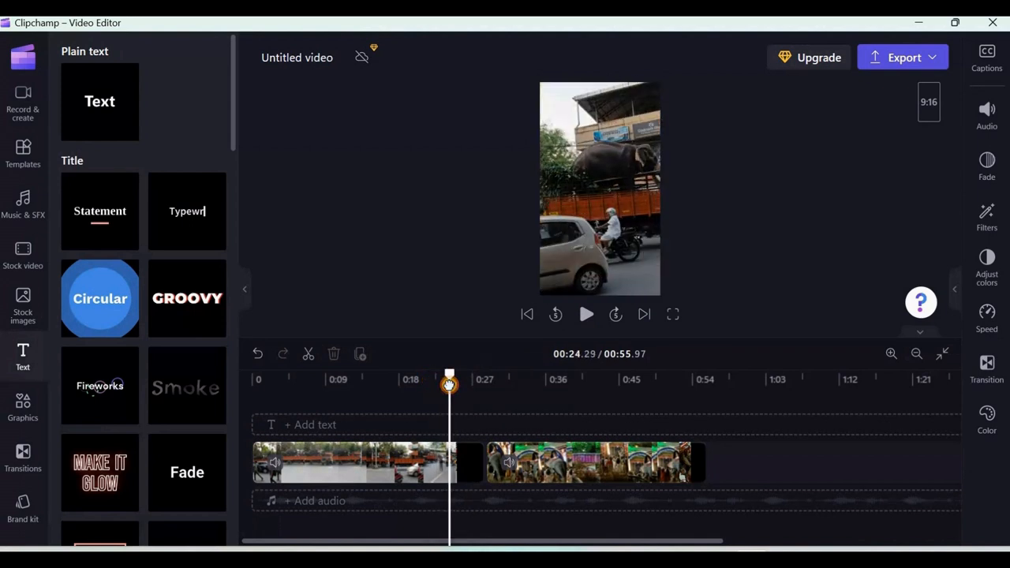
pyautogui.click(309, 358)
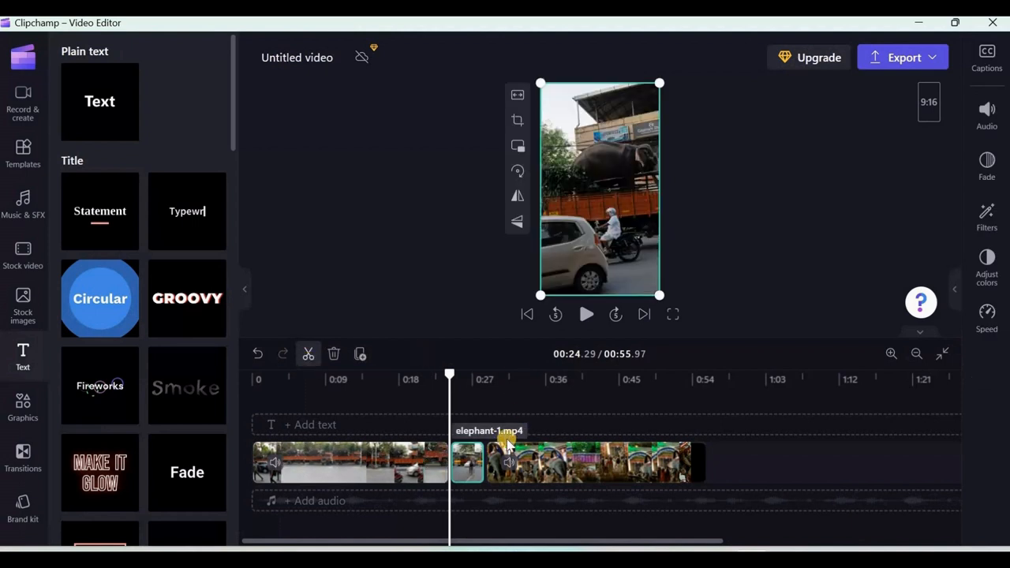
# Step: Delete the short end piece split off from elephant-1.mp4
pyautogui.click(472, 468)
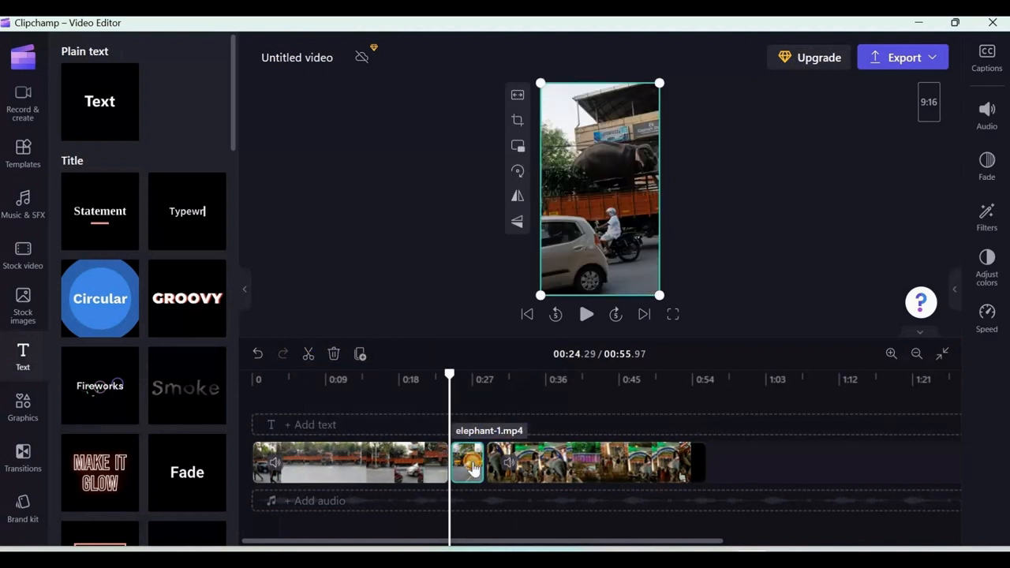
pyautogui.click(458, 486)
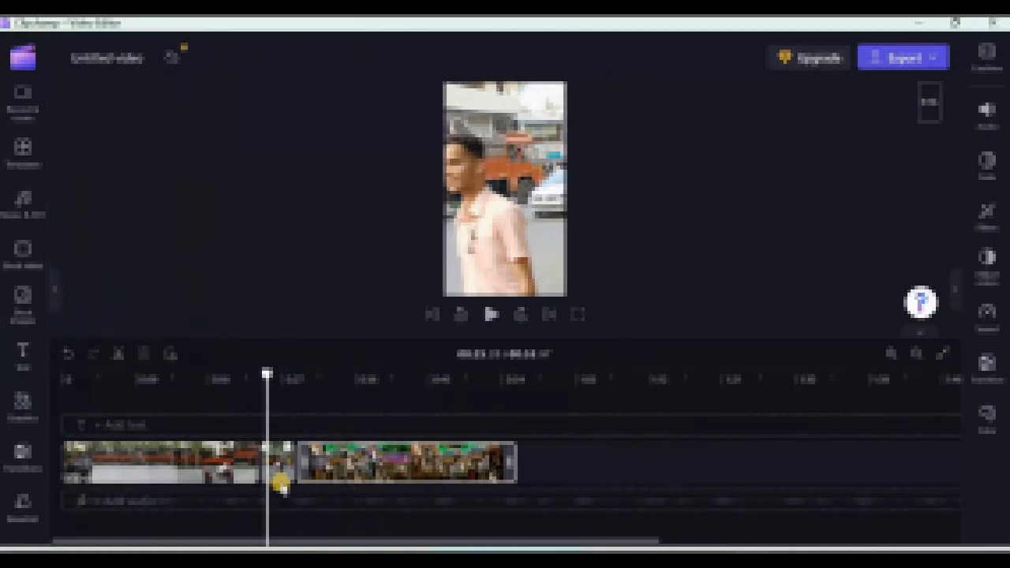
pyautogui.click(279, 467)
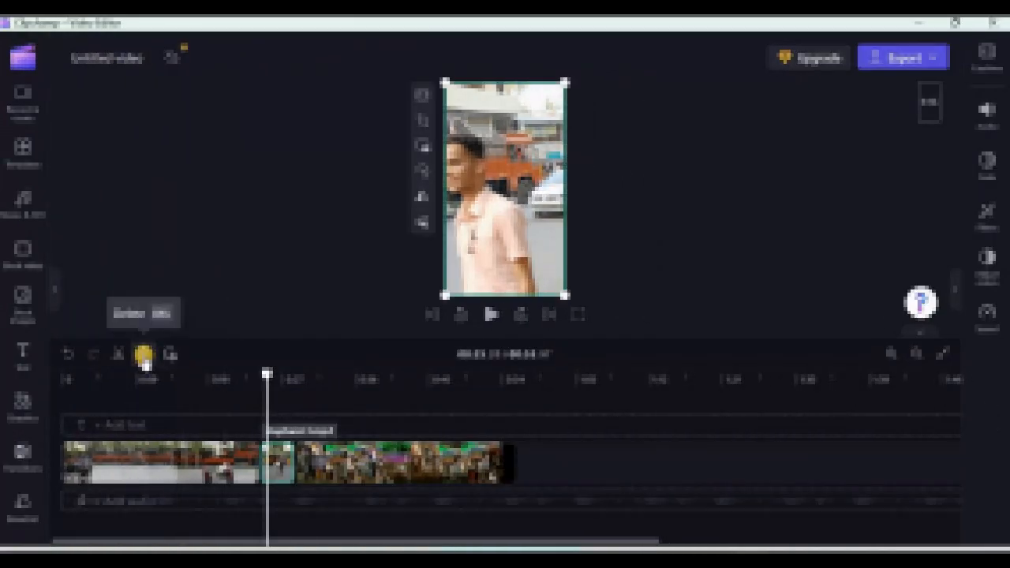
pyautogui.click(142, 355)
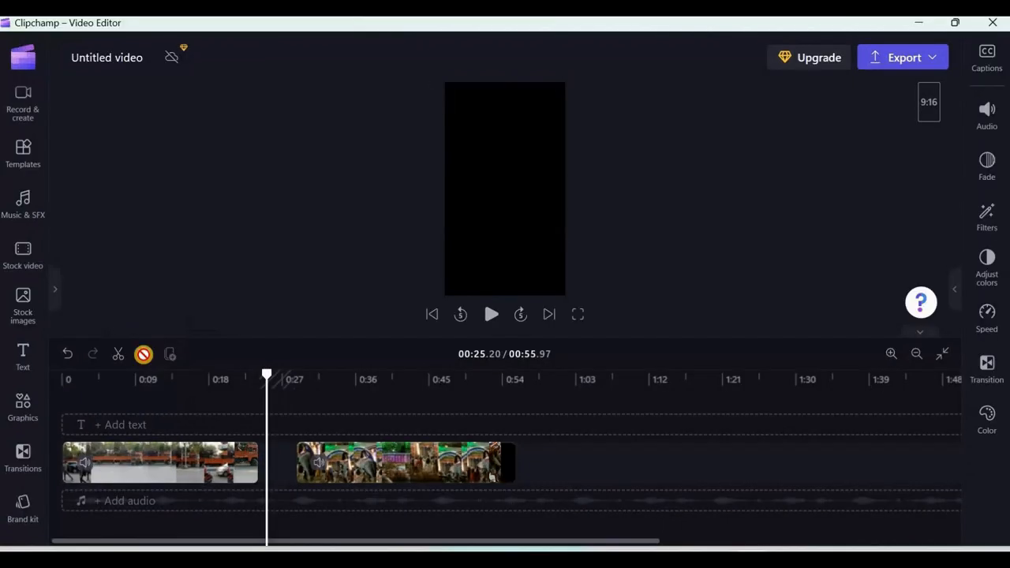
# Step: Fit the timeline to view and close the empty gap between elephant-1.mp4 and elephant-3.mp4, undo that, and close it again
pyautogui.click(278, 458)
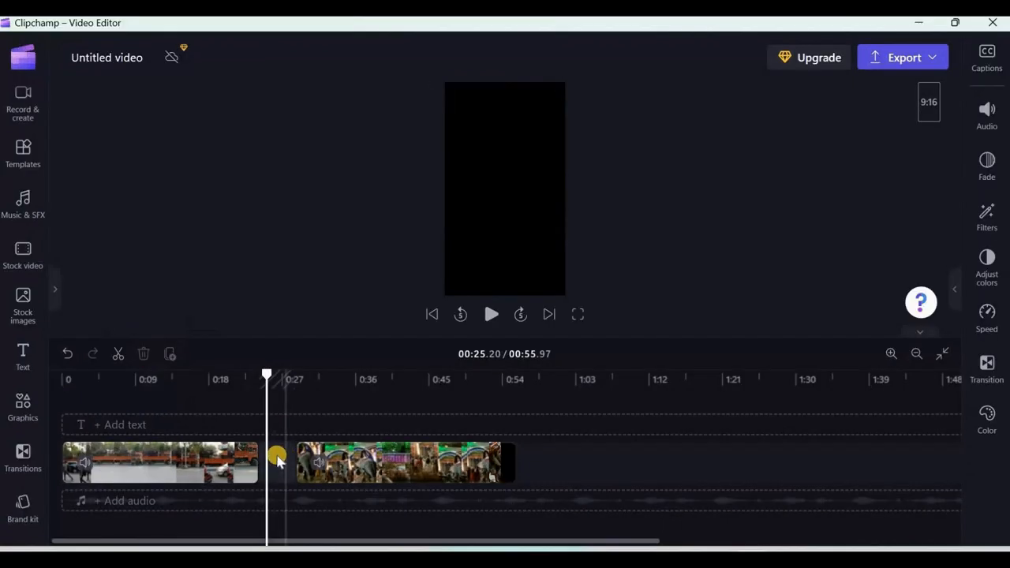
pyautogui.click(942, 353)
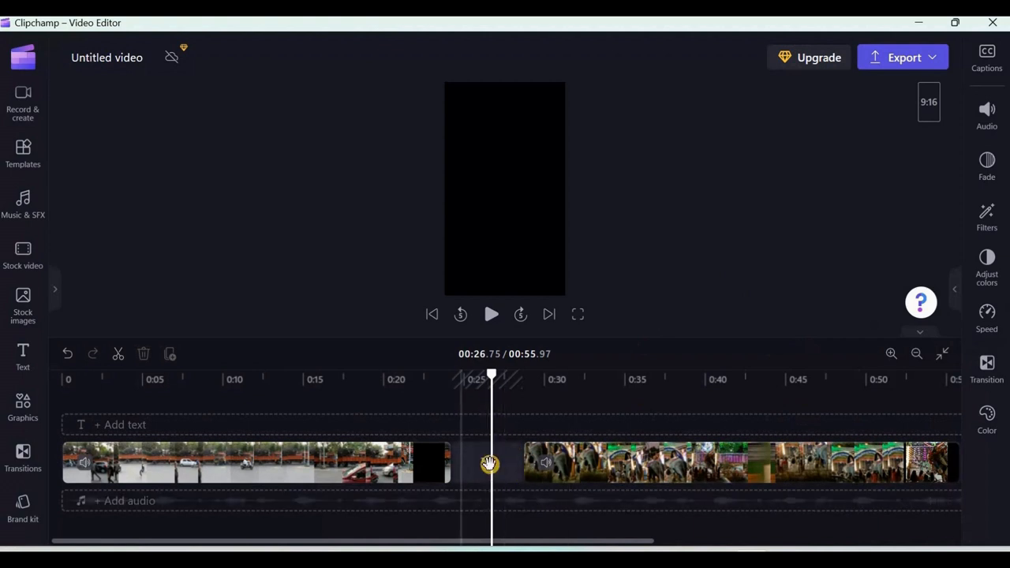
pyautogui.moveTo(482, 465)
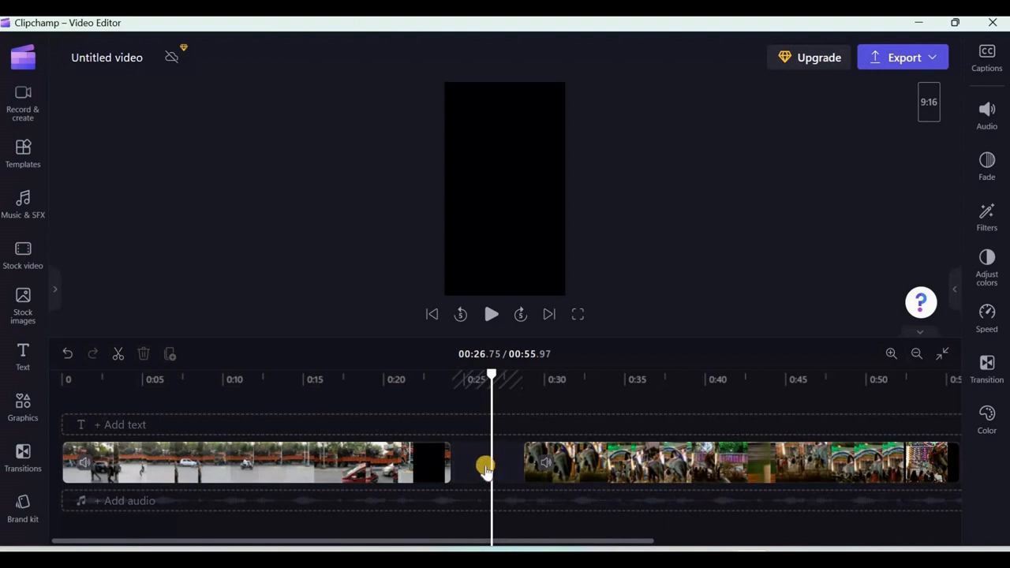
pyautogui.click(486, 466)
pyautogui.hotkey('ctrl', 'z')
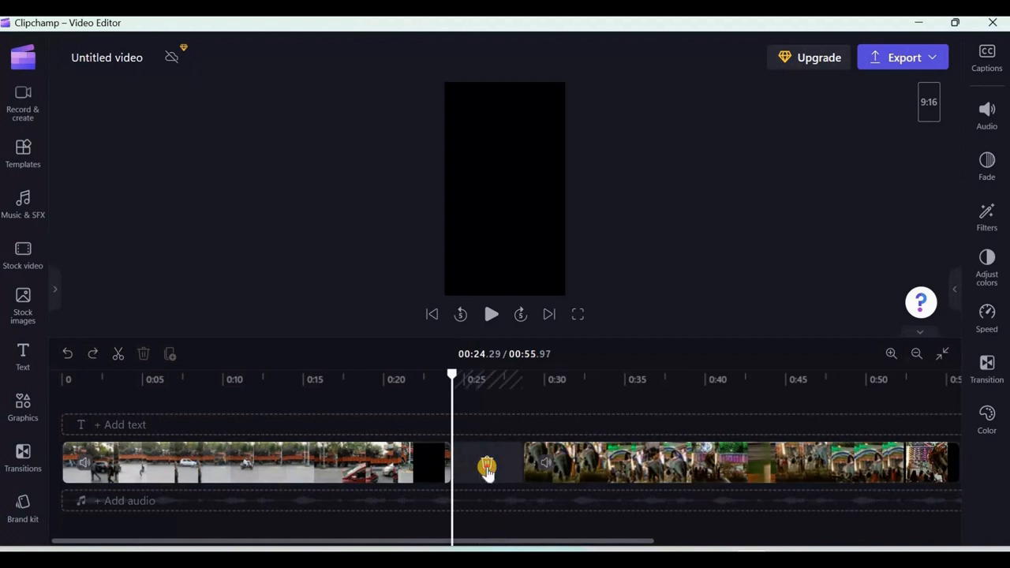
pyautogui.click(487, 468)
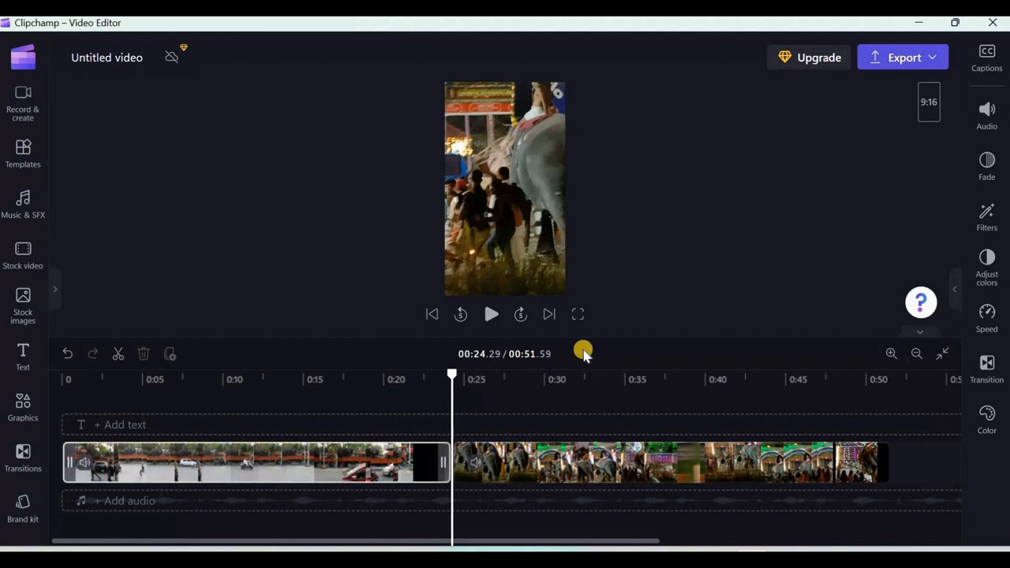
# Step: Play and scrub the video around the join between elephant-1.mp4 and elephant-3.mp4
pyautogui.moveTo(451, 371); pyautogui.dragTo(405, 371)
pyautogui.click(480, 375)
pyautogui.click(489, 314)
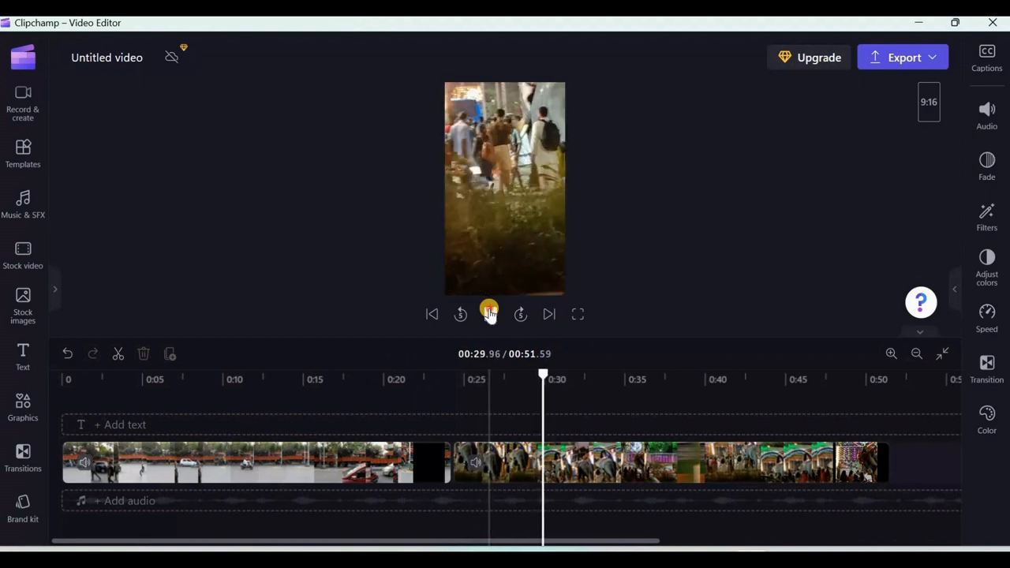
pyautogui.click(491, 314)
pyautogui.moveTo(552, 375); pyautogui.dragTo(489, 377)
# Step: Mute the audio of the elephant-1.mp4 clip and scrub across its join with elephant-3.mp4
pyautogui.click(225, 469)
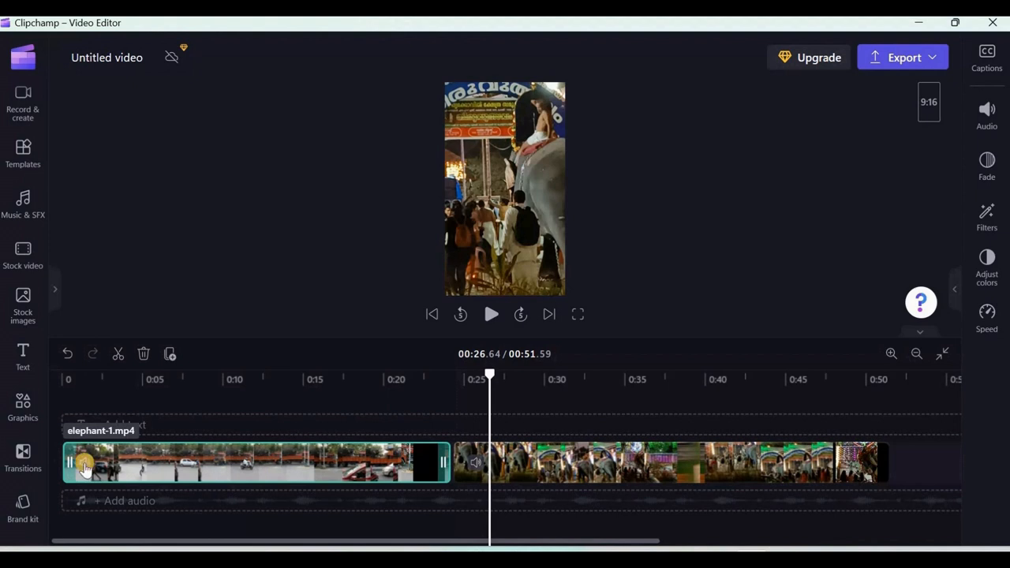
pyautogui.click(491, 369)
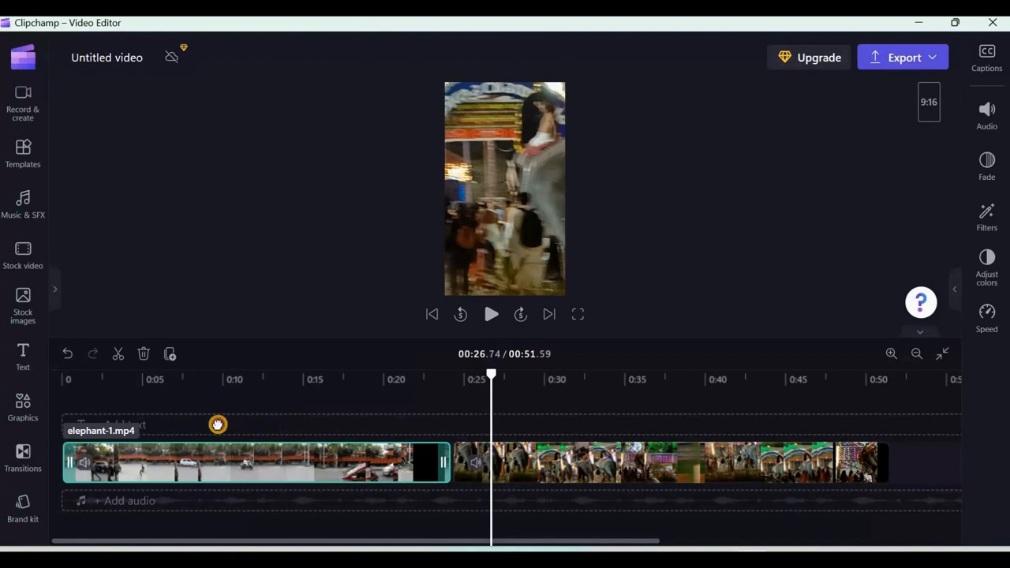
pyautogui.click(218, 425)
pyautogui.click(455, 364)
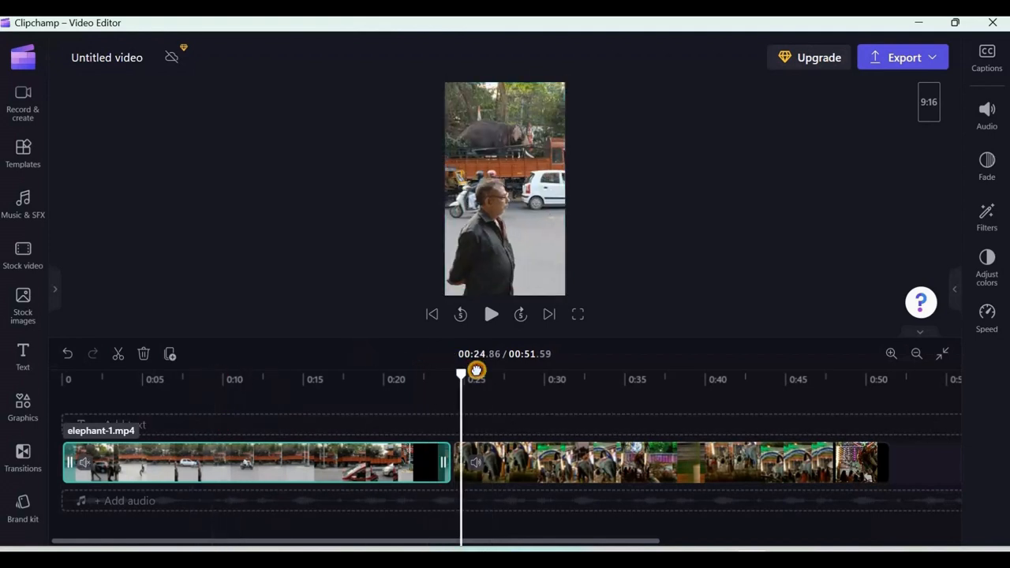
pyautogui.click(477, 369)
# Step: Lower the volume of the elephant-3.mp4 clip to 44% and deselect it
pyautogui.click(521, 462)
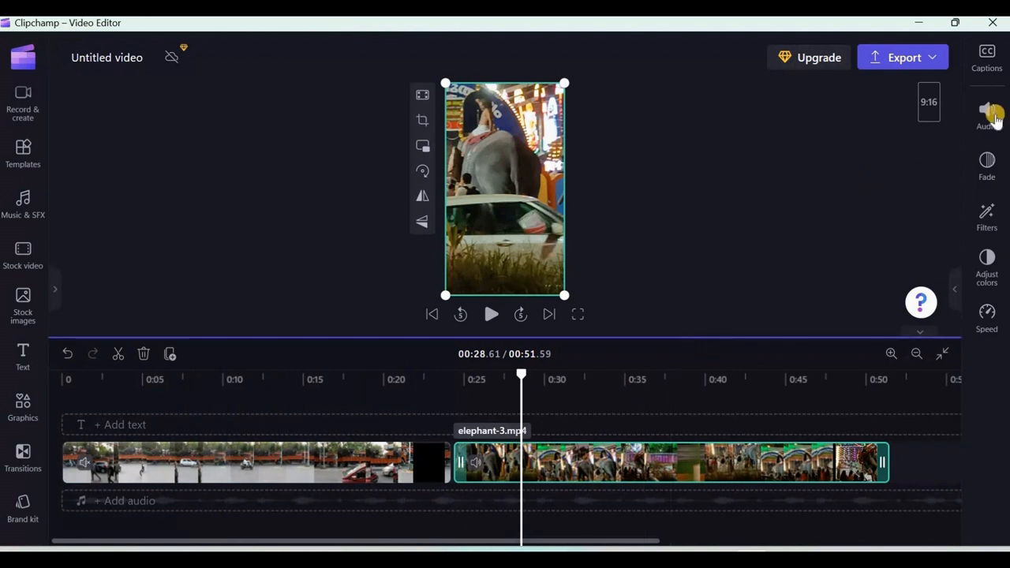
pyautogui.click(988, 115)
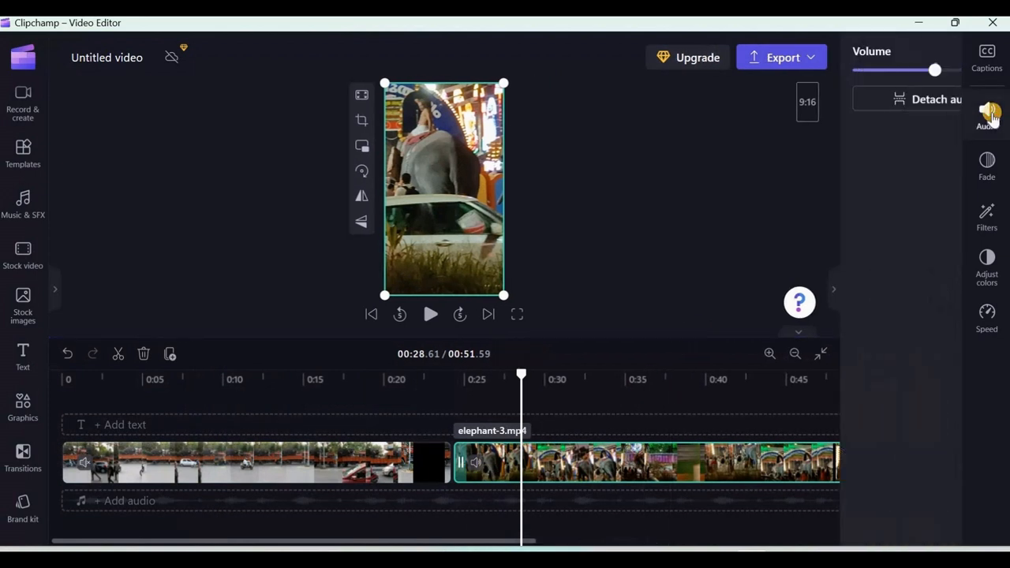
pyautogui.moveTo(863, 72); pyautogui.dragTo(821, 71)
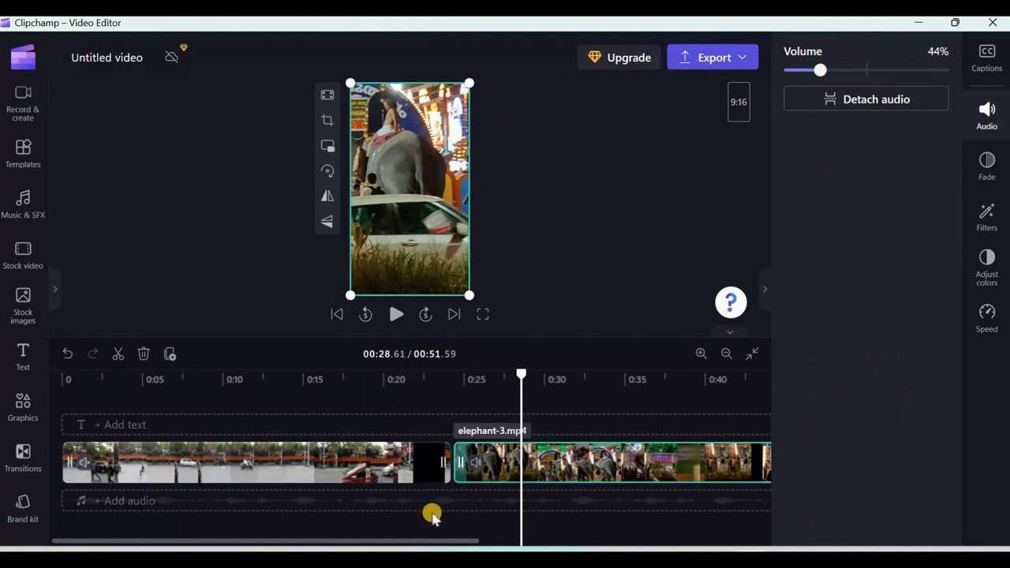
pyautogui.click(453, 533)
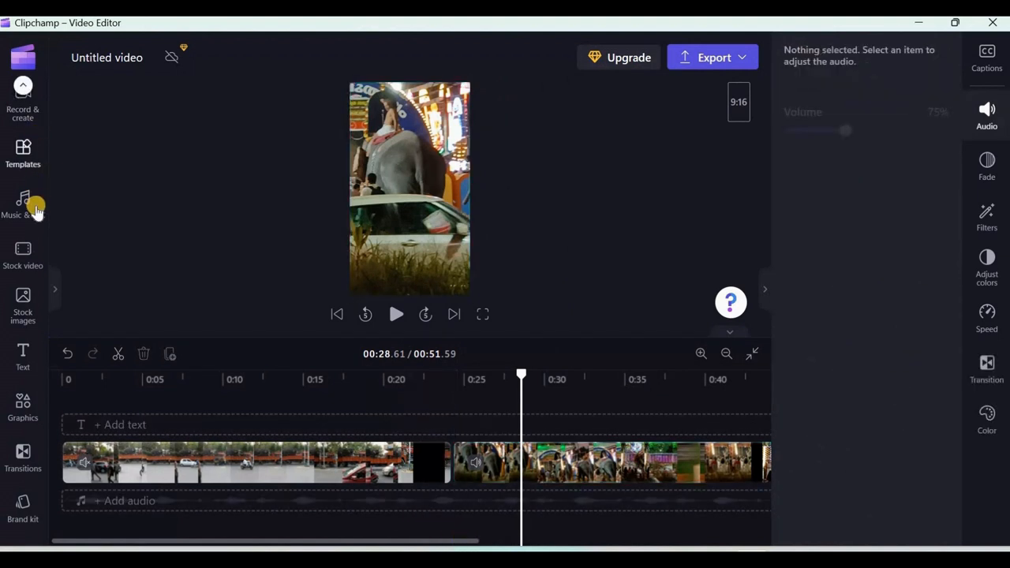
# Step: Add the free music track Somewhere In The Mountains below the clips, starting at 0:00, and play the video with it
pyautogui.click(23, 203)
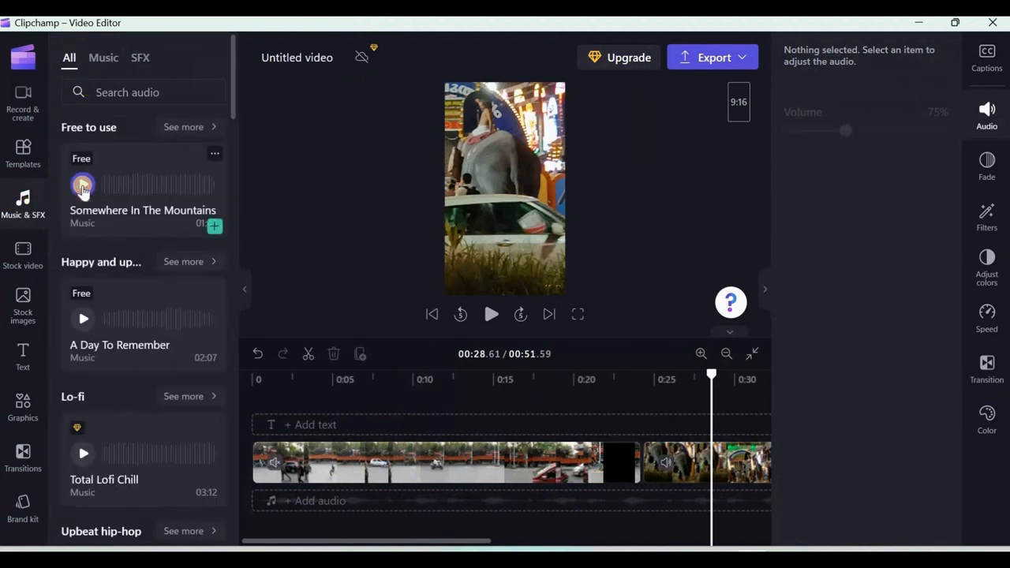
pyautogui.moveTo(82, 188); pyautogui.dragTo(582, 487)
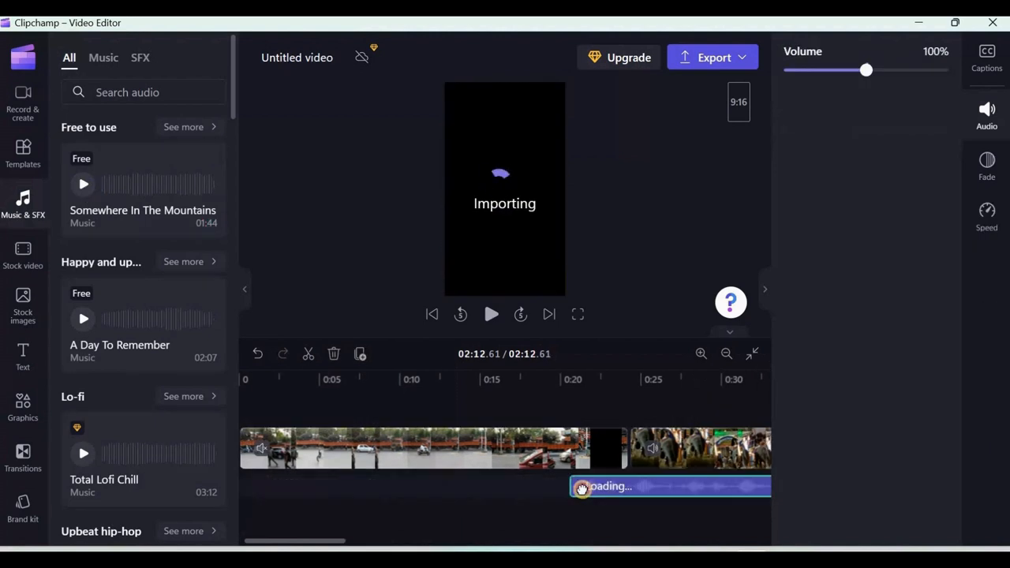
pyautogui.moveTo(510, 495); pyautogui.dragTo(265, 489)
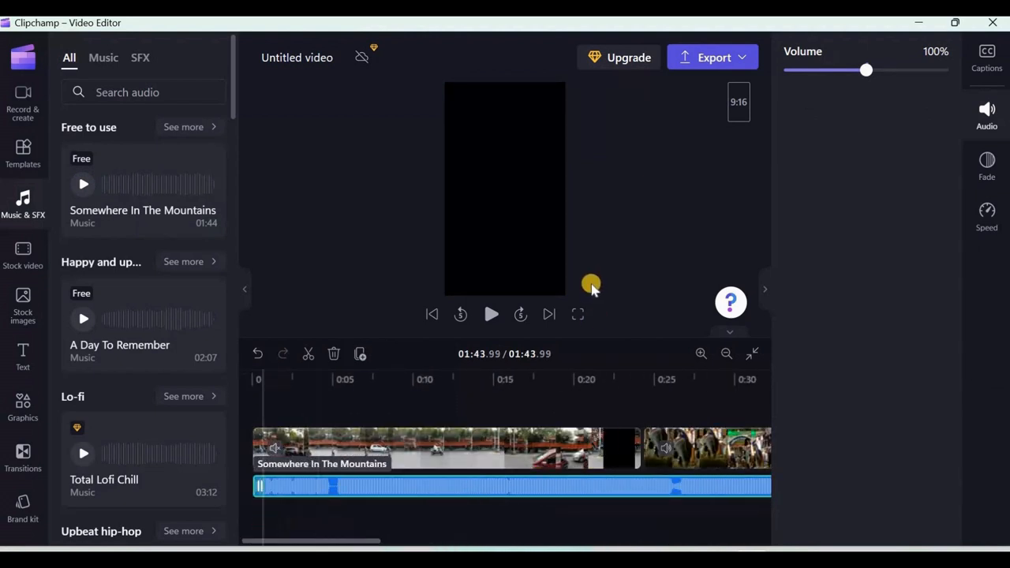
pyautogui.click(490, 314)
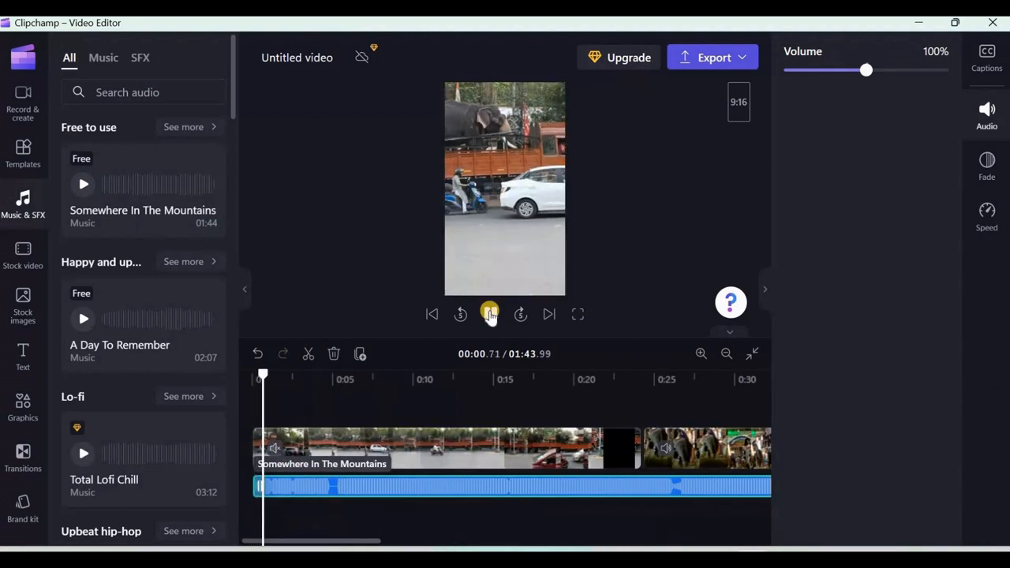
# Step: Trim the end of the Somewhere In The Mountains track to about 0:51, close to the end of elephant-3.mp4
pyautogui.click(467, 545)
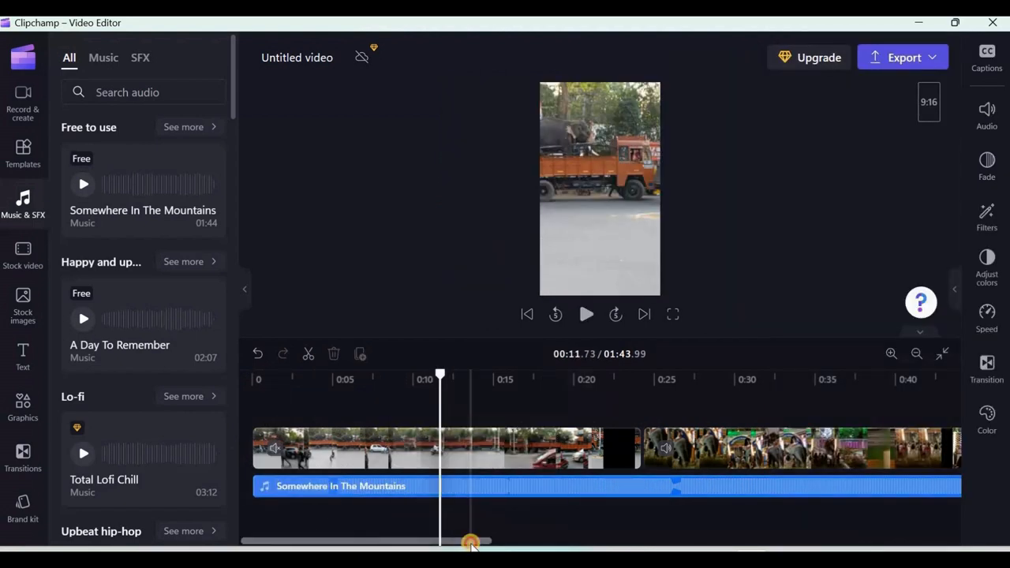
pyautogui.moveTo(471, 542); pyautogui.dragTo(591, 543)
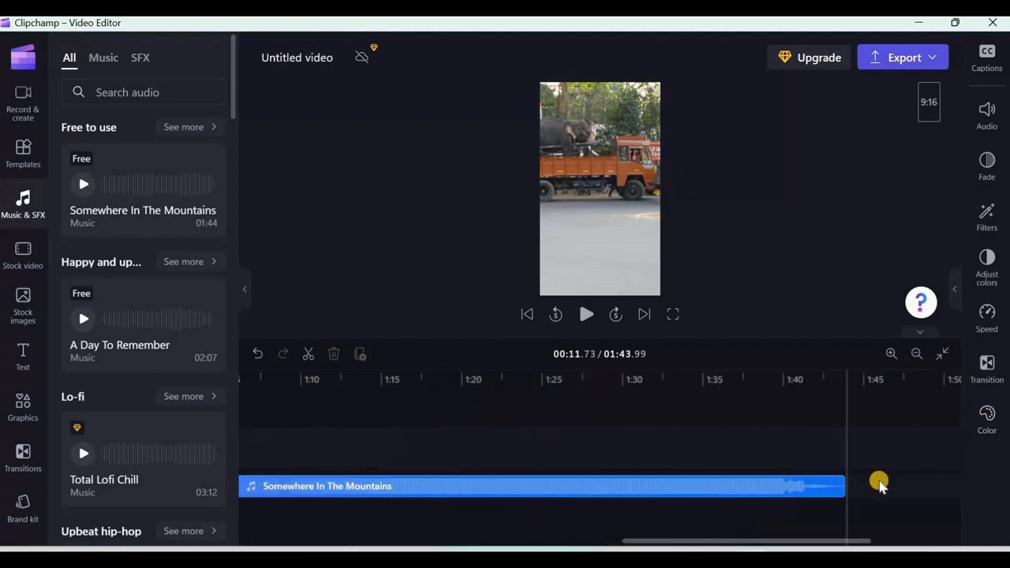
pyautogui.click(830, 489)
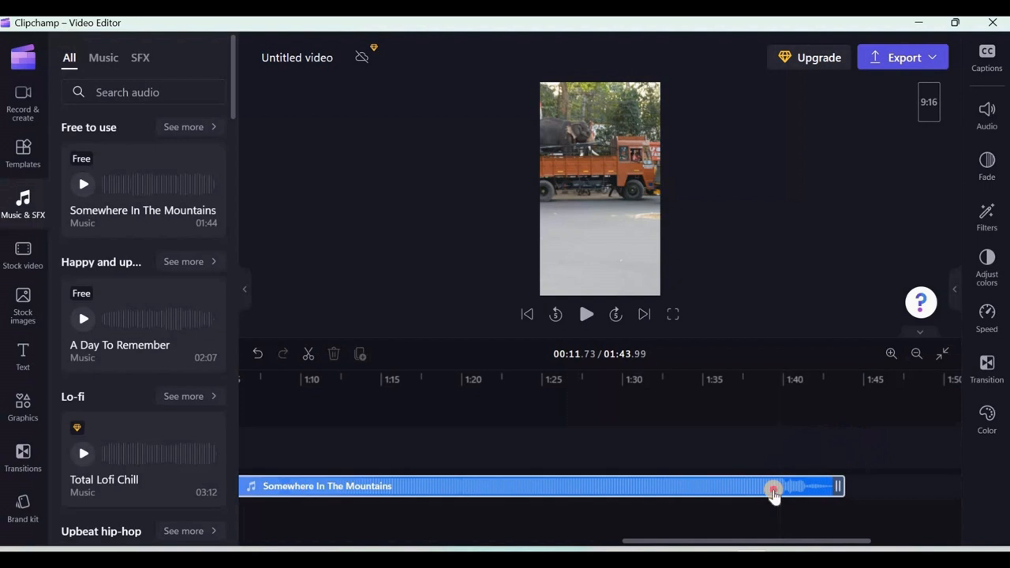
pyautogui.click(774, 494)
pyautogui.moveTo(838, 486); pyautogui.dragTo(579, 488)
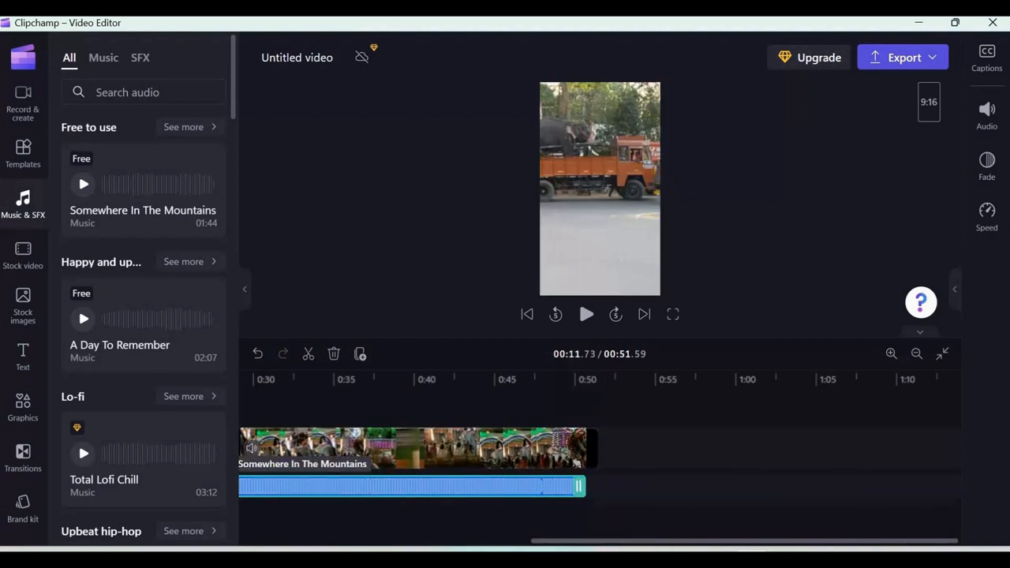
pyautogui.hscroll(-2, 618, 492)
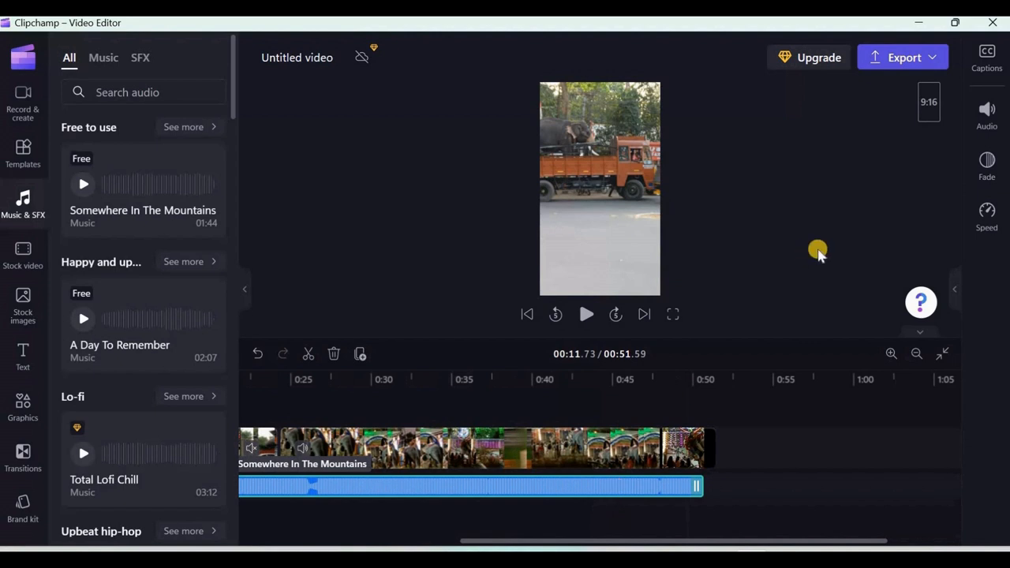
# Step: Check the volume setting of the Somewhere In The Mountains track and give the track a 0.9 s fade-out
pyautogui.click(984, 111)
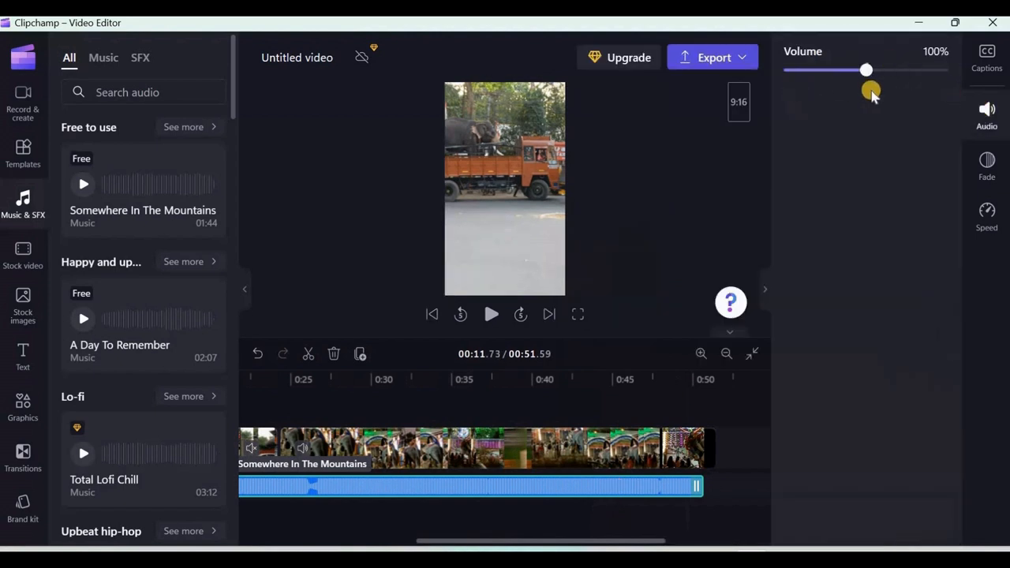
pyautogui.click(985, 114)
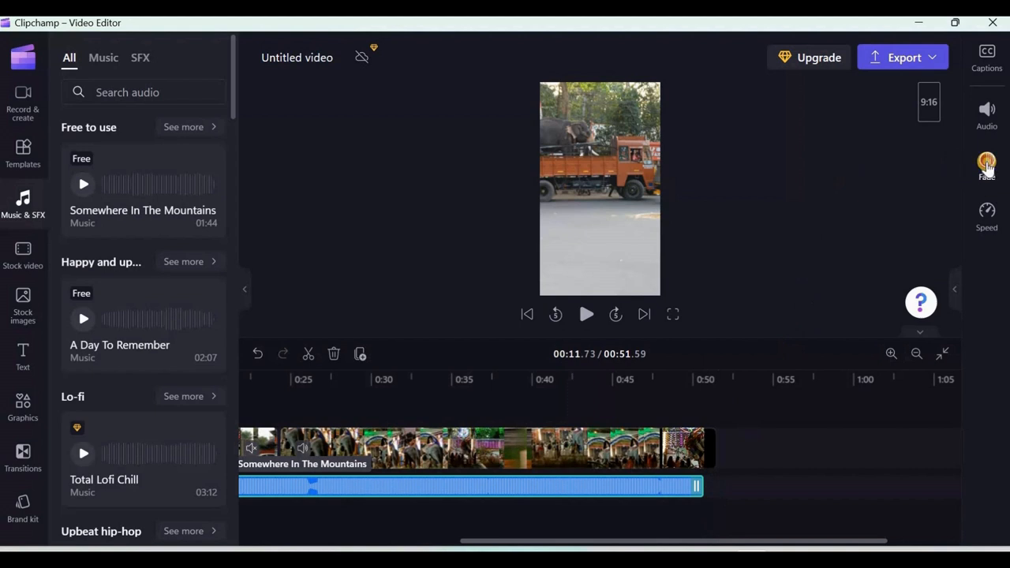
pyautogui.click(986, 164)
pyautogui.moveTo(784, 108); pyautogui.dragTo(872, 109)
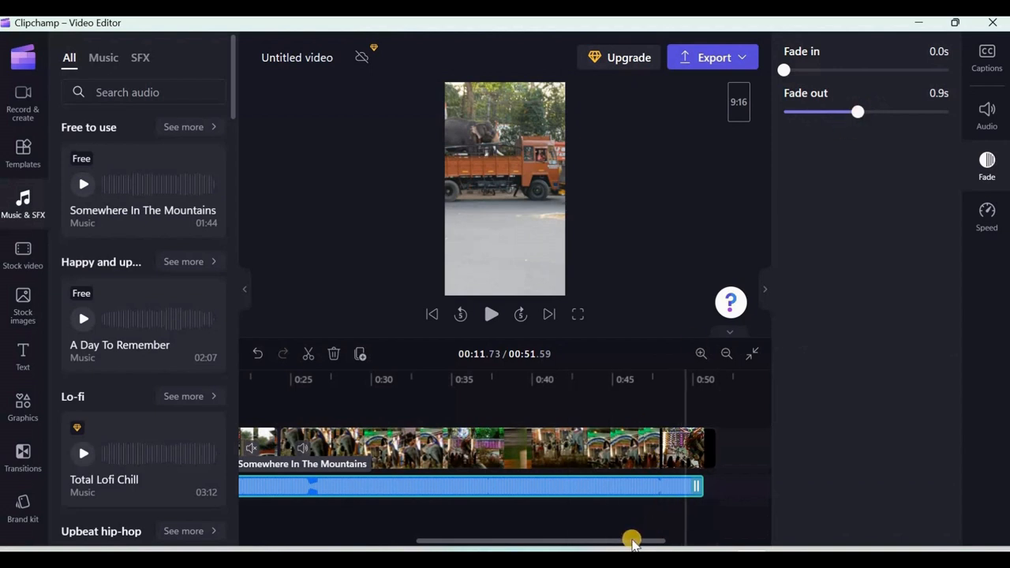
# Step: Place the playhead at about 0:13.7 on the timeline and rename the video as love-elephants
pyautogui.moveTo(563, 542); pyautogui.dragTo(386, 542)
pyautogui.click(472, 407)
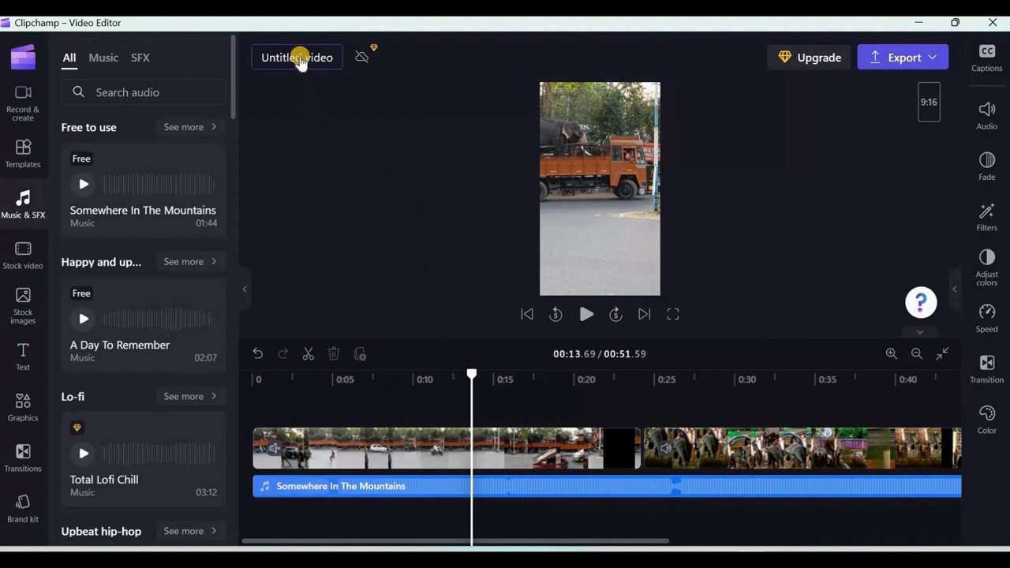
pyautogui.click(298, 60)
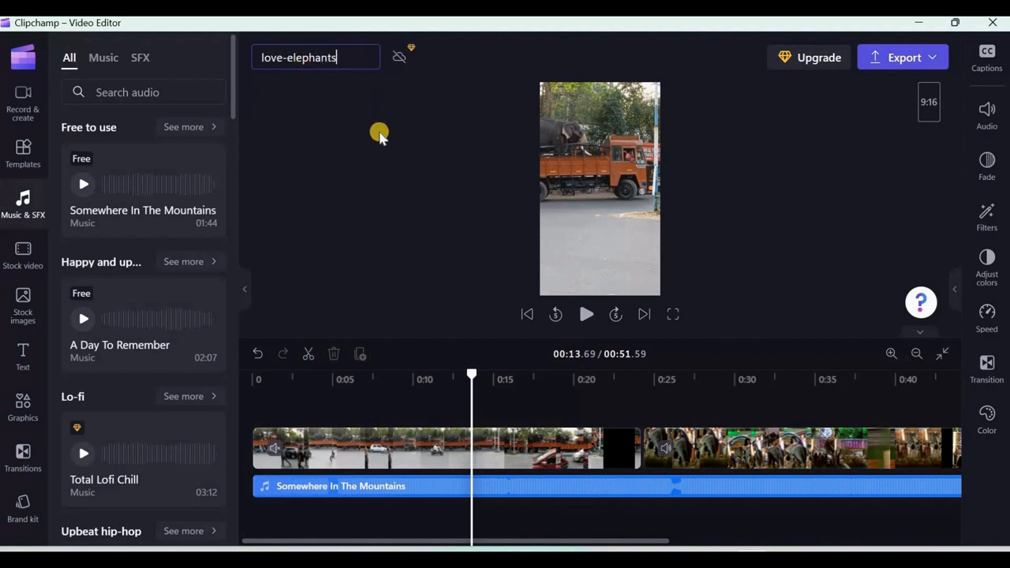
pyautogui.click(417, 158)
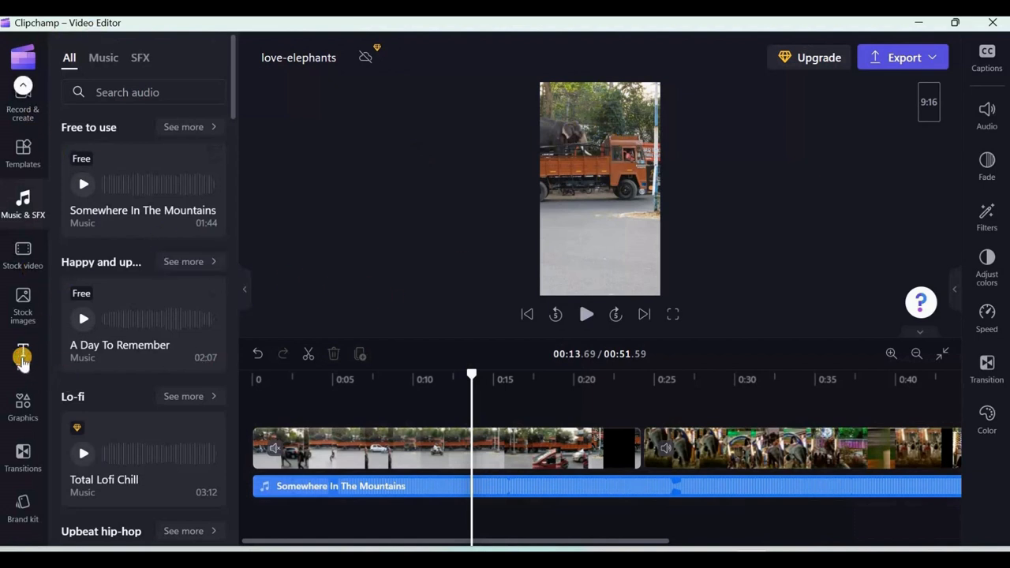
# Step: Add a Typewriter title above the elephant-1.mp4 clip, starting at about 0:13.7
pyautogui.click(22, 357)
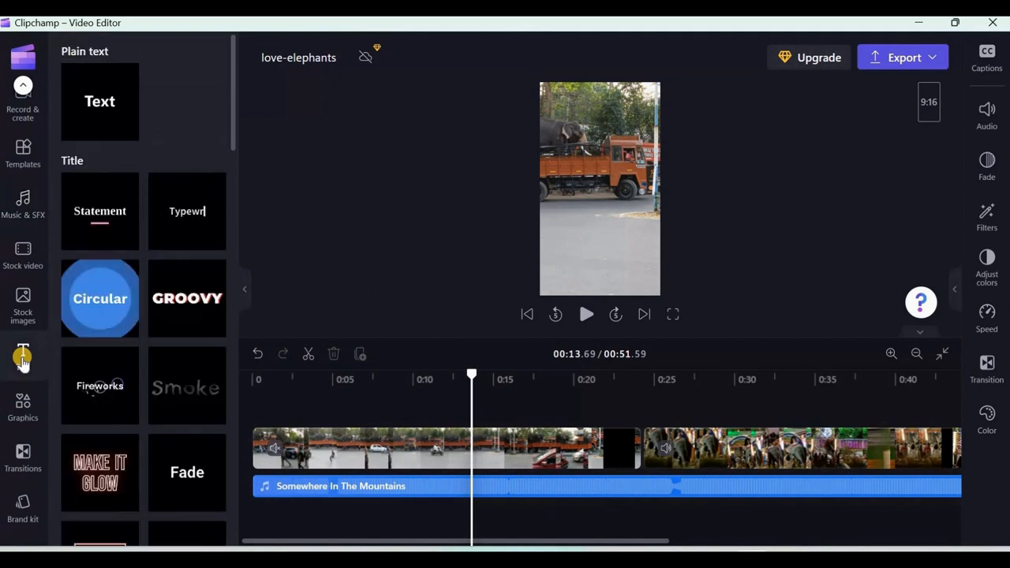
pyautogui.moveTo(88, 227)
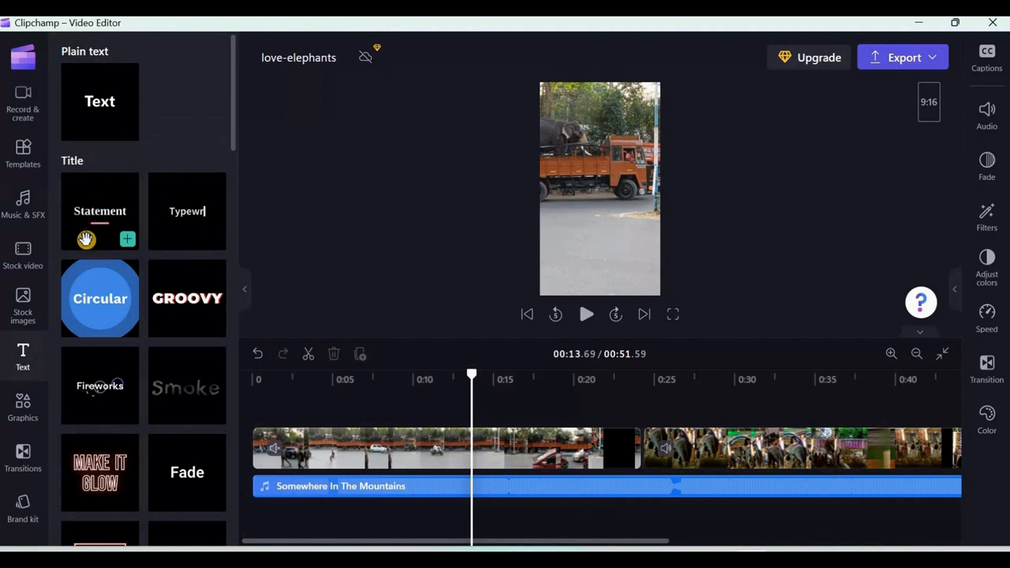
pyautogui.moveTo(198, 227)
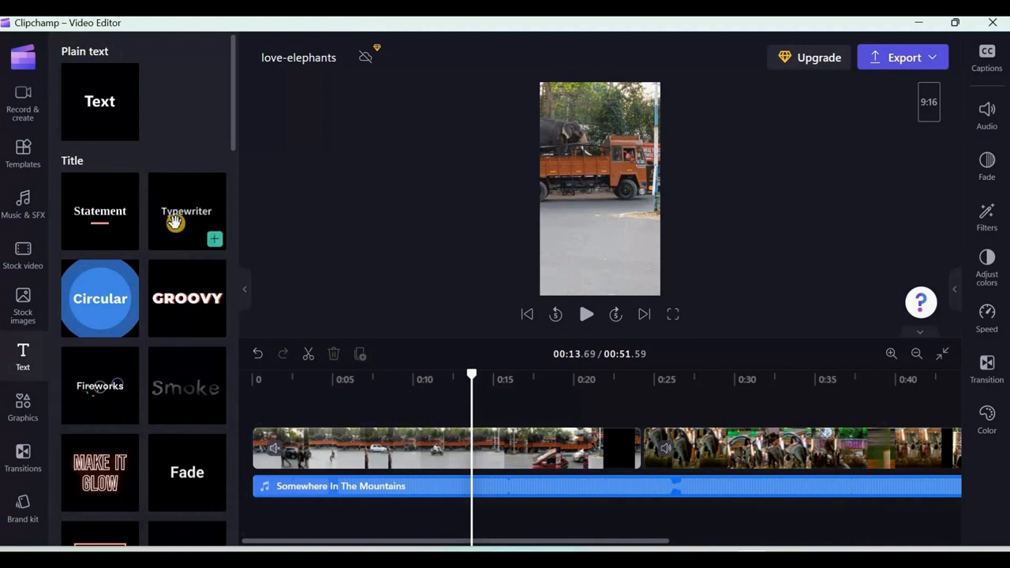
pyautogui.click(213, 238)
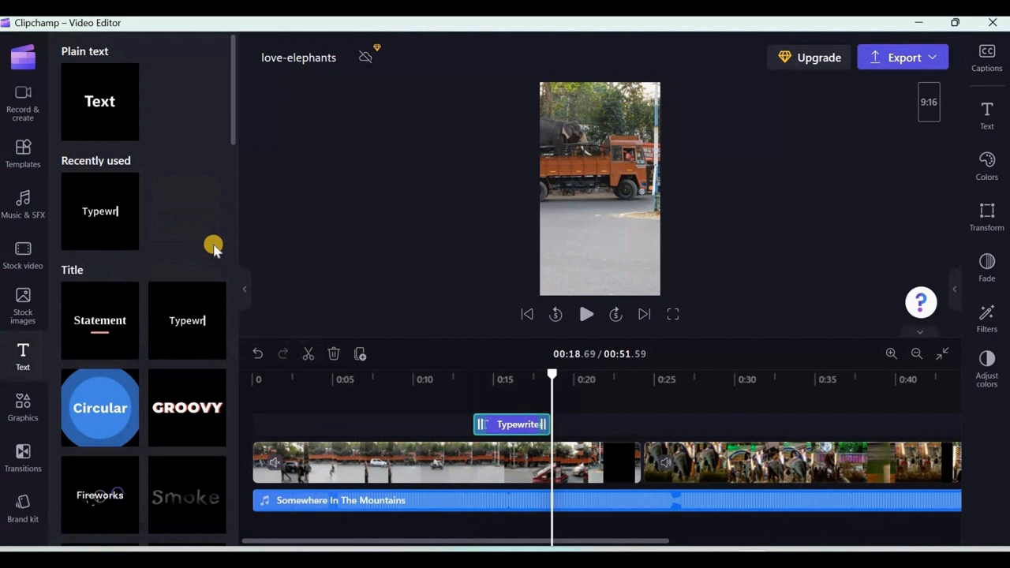
# Step: Change the Typewriter title's text to "Love elephants!" and choose the Source Sans Pro font for it
pyautogui.click(526, 423)
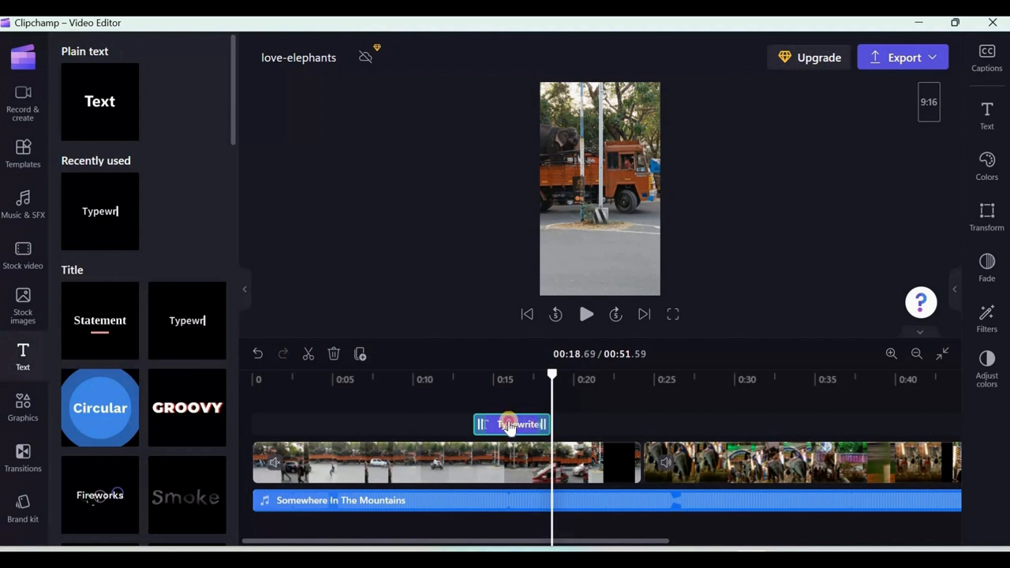
pyautogui.click(986, 114)
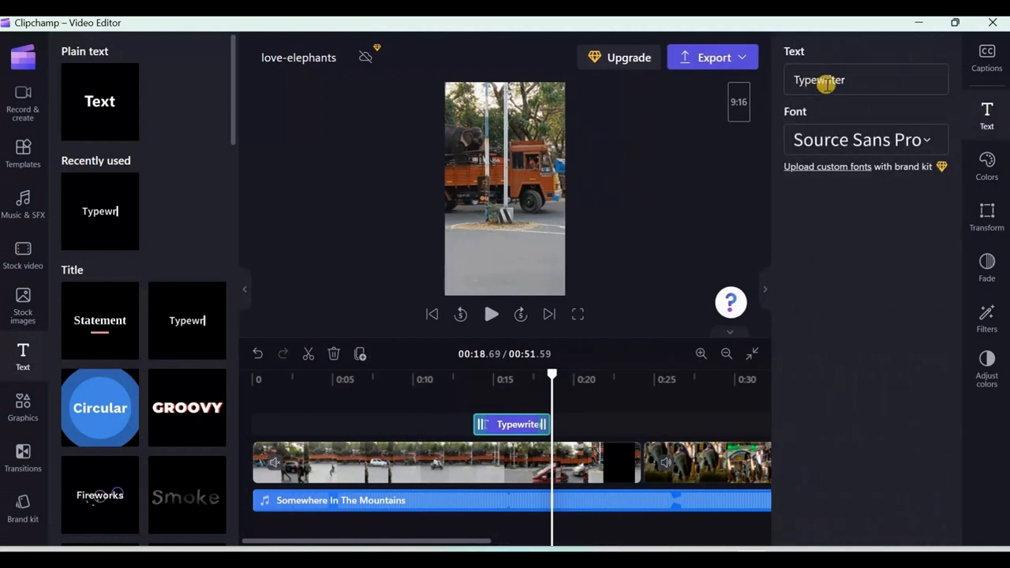
pyautogui.click(858, 80)
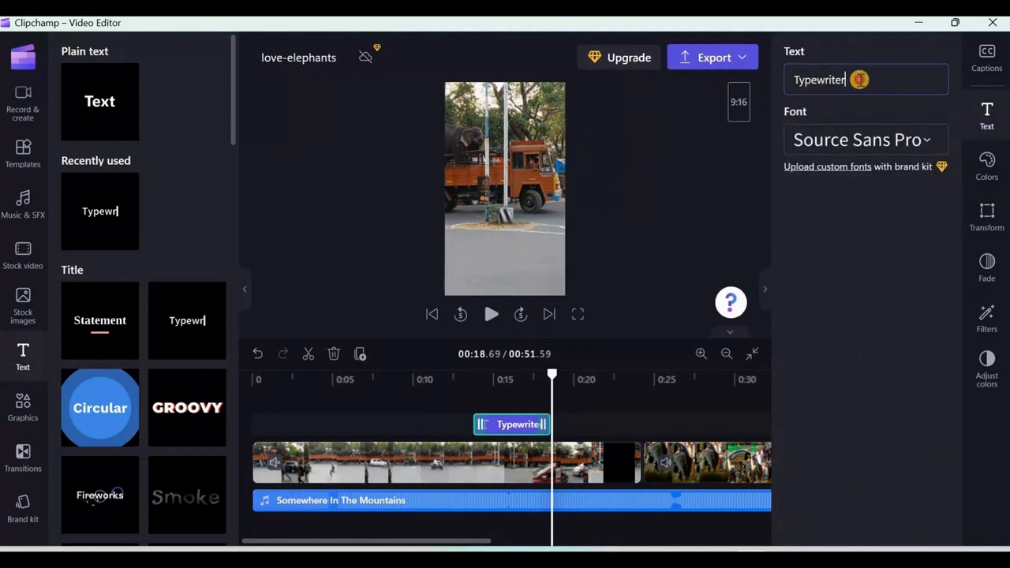
pyautogui.doubleClick(793, 83)
pyautogui.write('Lov')
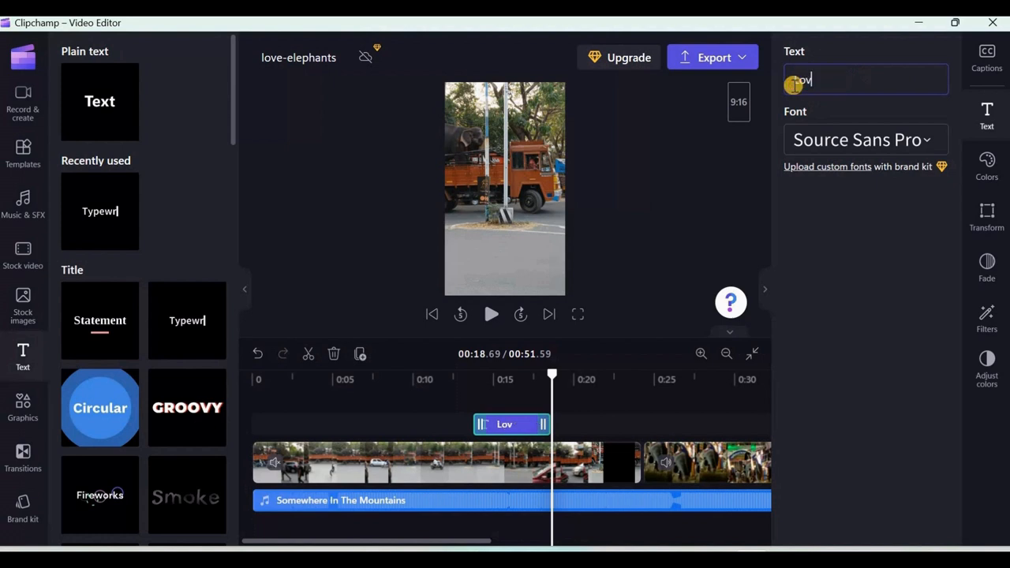
pyautogui.write('e elephants!')
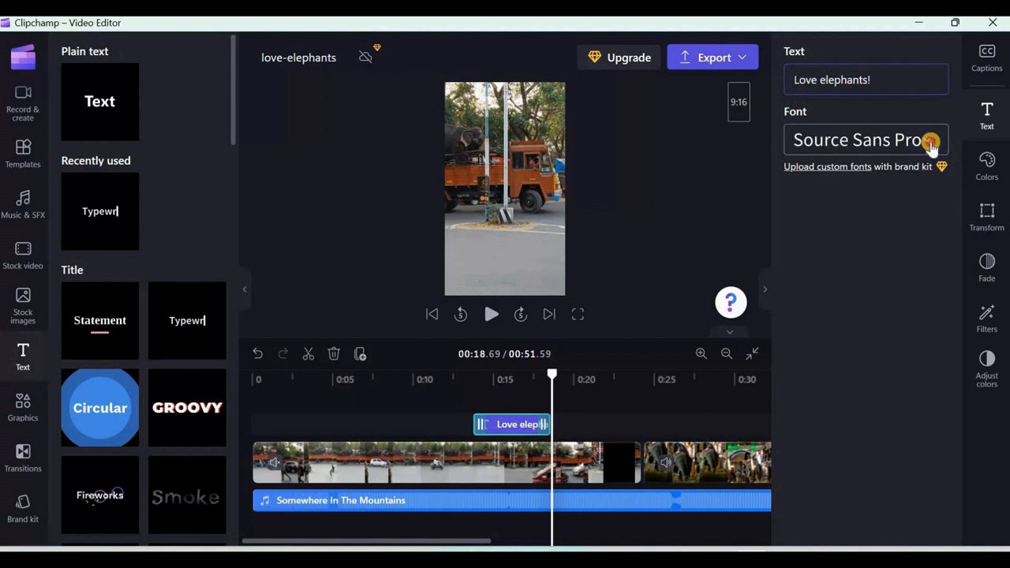
pyautogui.click(931, 147)
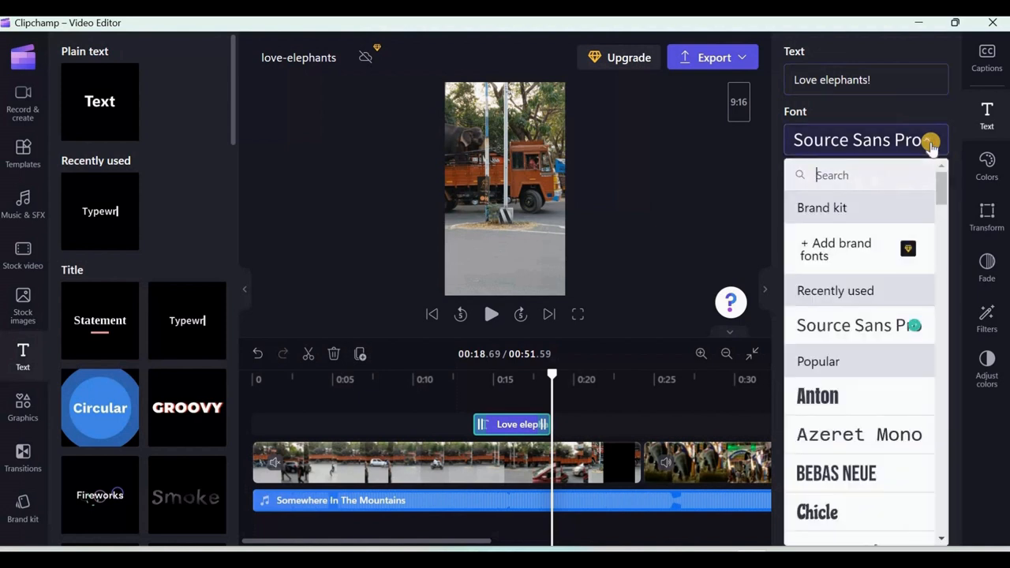
pyautogui.click(863, 325)
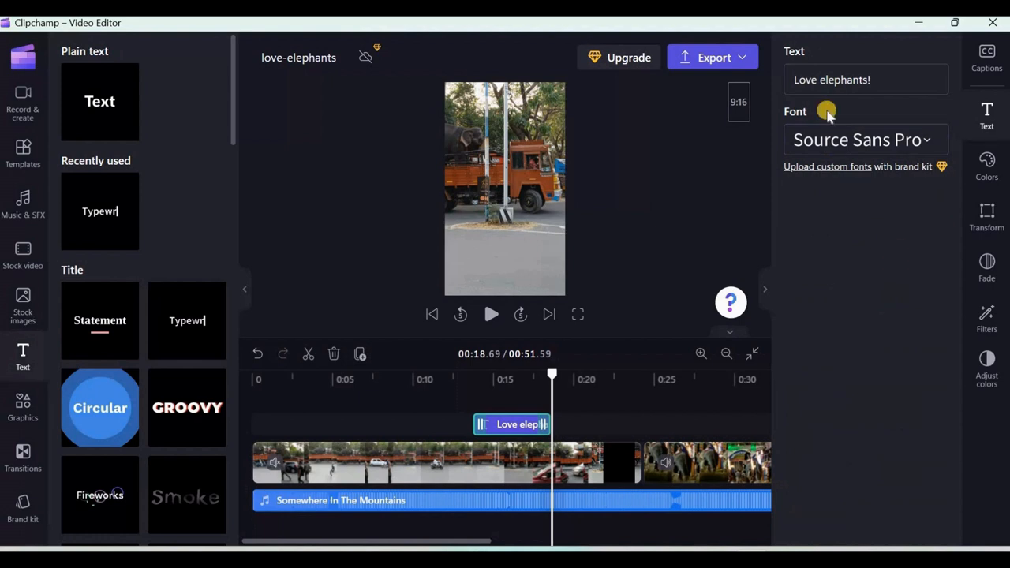
# Step: With playback paused at about 0:16.5, shrink the Love elephants! title to fit the frame's width and move it to the top of the picture
pyautogui.click(509, 425)
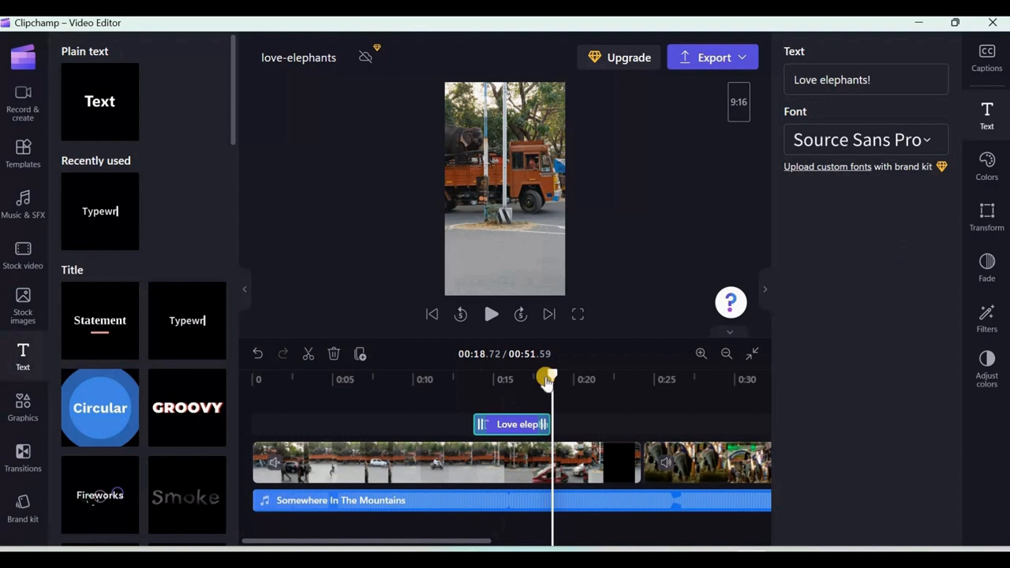
pyautogui.moveTo(552, 374); pyautogui.dragTo(426, 379)
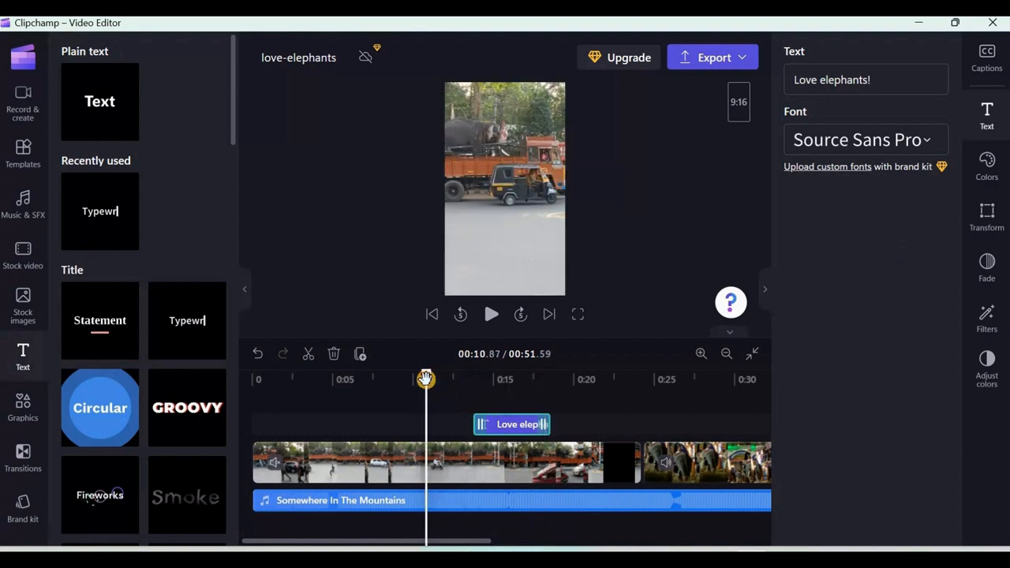
pyautogui.click(490, 319)
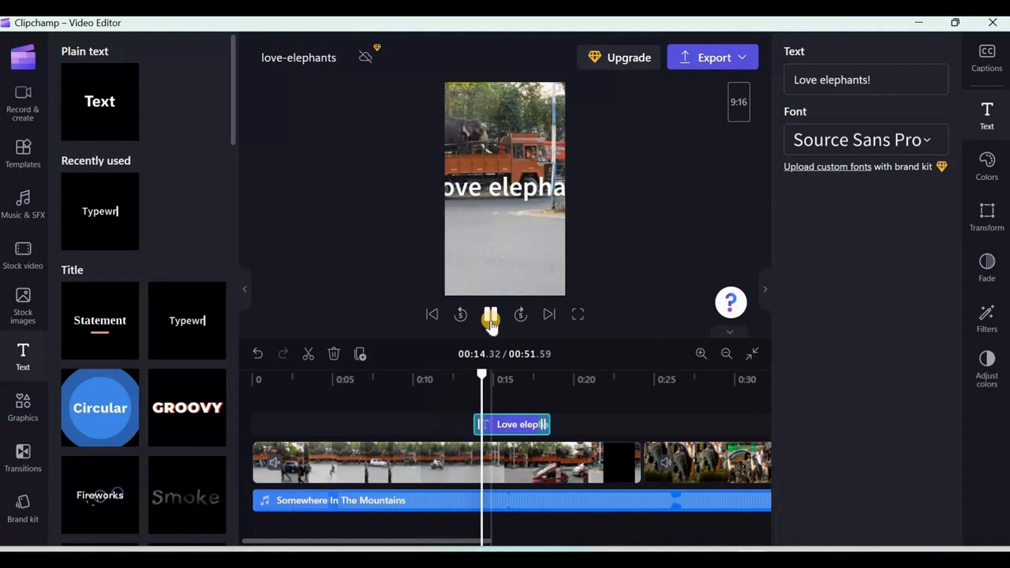
pyautogui.click(490, 319)
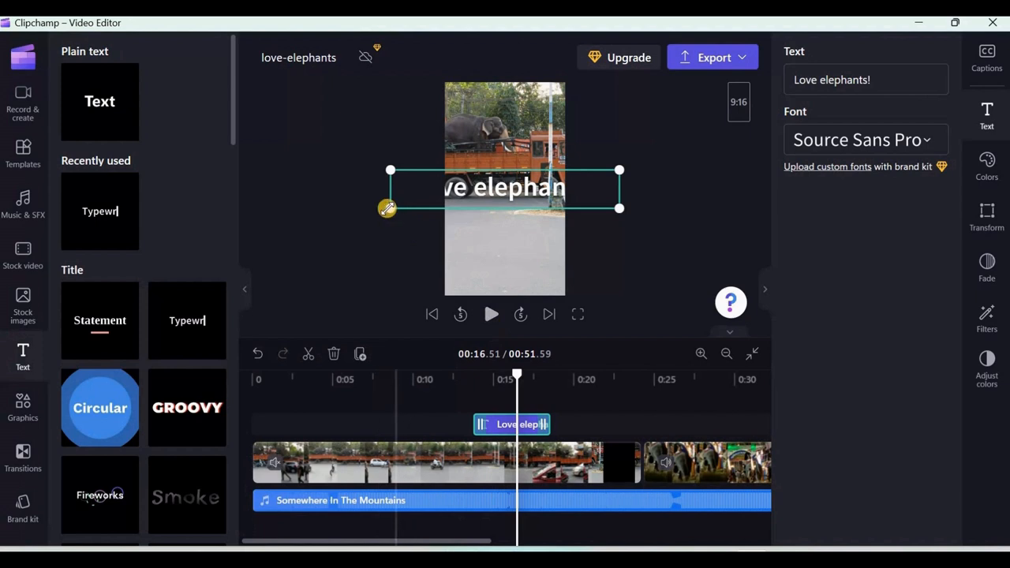
pyautogui.moveTo(390, 206); pyautogui.dragTo(431, 200)
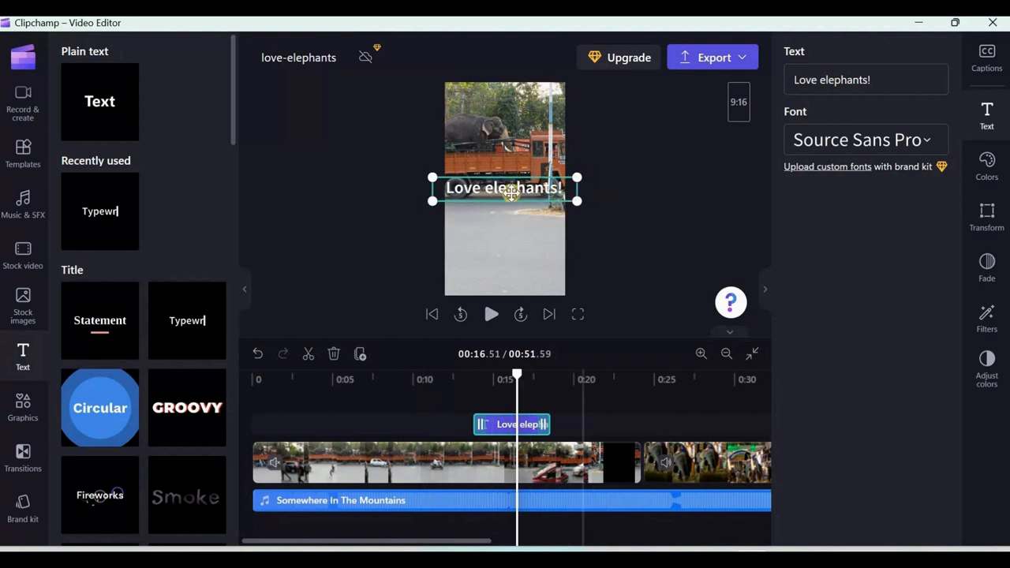
pyautogui.moveTo(511, 187); pyautogui.dragTo(509, 103)
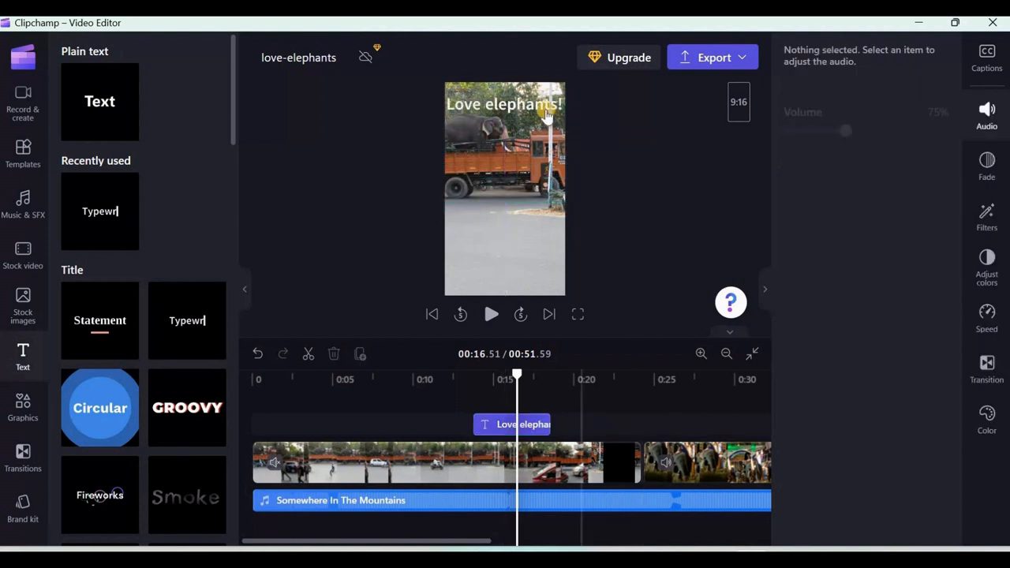
# Step: Try blue 1089FF as the Love elephants! title's text color and set it to the red F34573
pyautogui.click(544, 108)
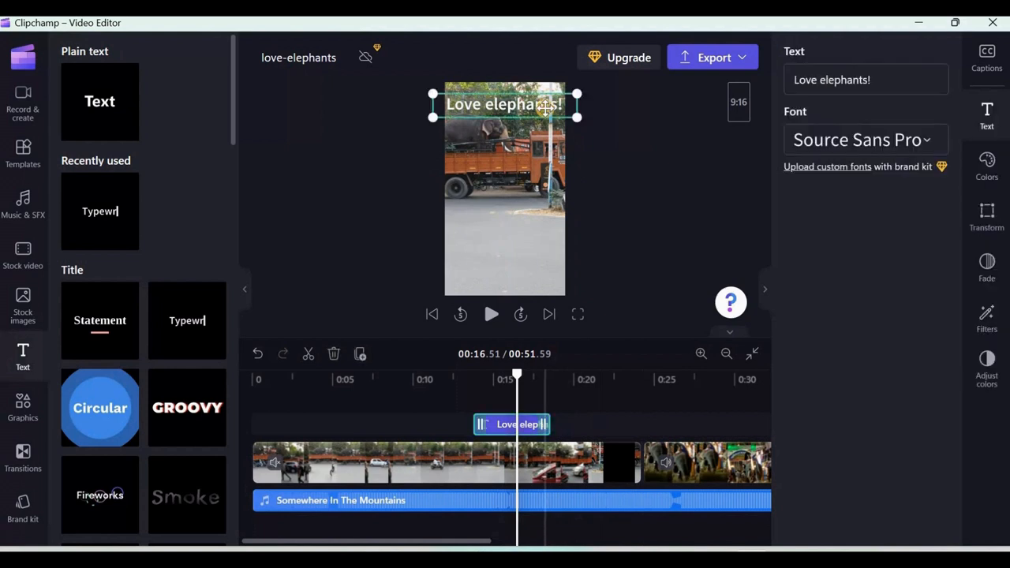
pyautogui.click(986, 167)
pyautogui.click(799, 79)
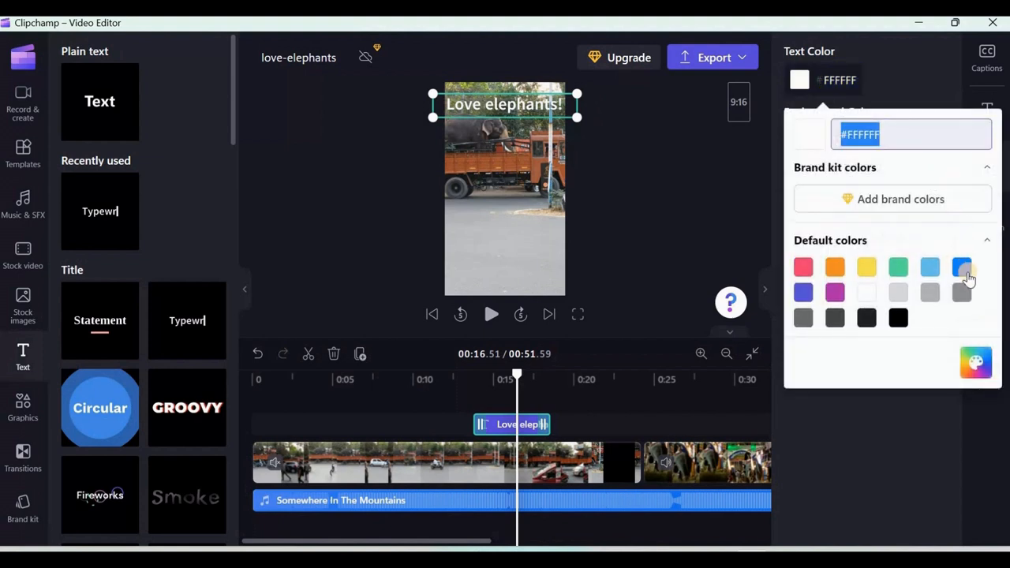
pyautogui.click(964, 270)
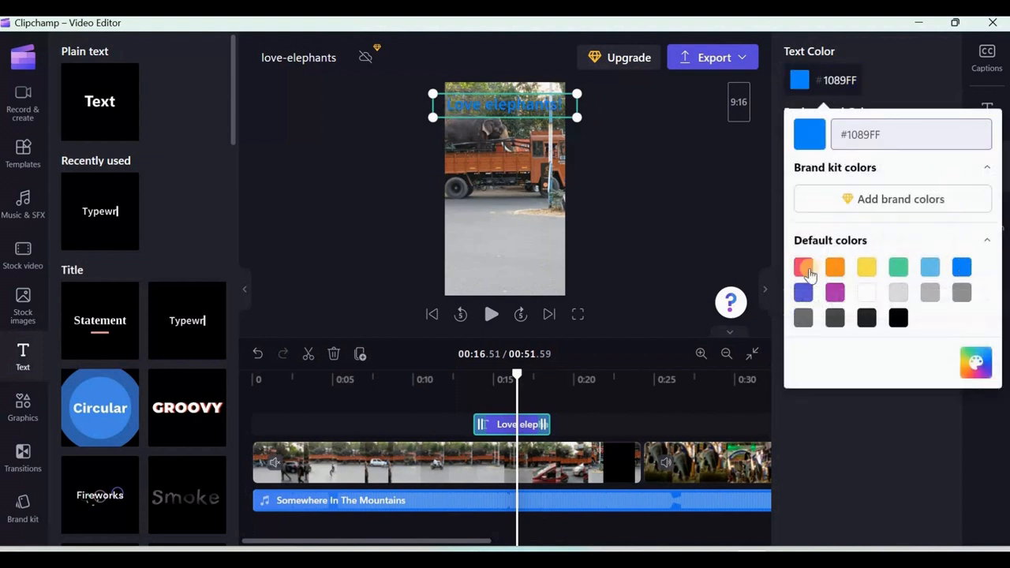
pyautogui.click(804, 268)
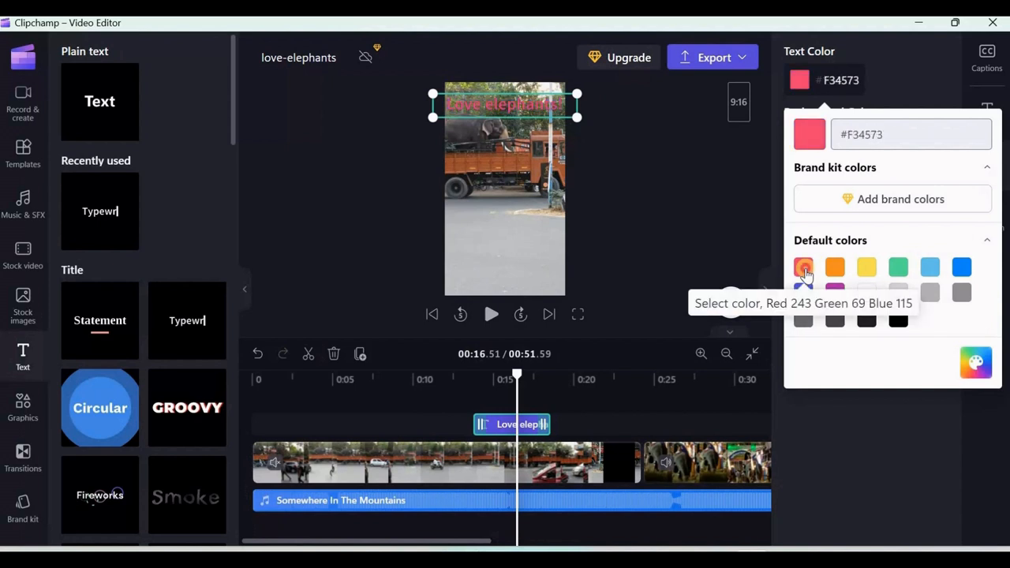
pyautogui.click(916, 456)
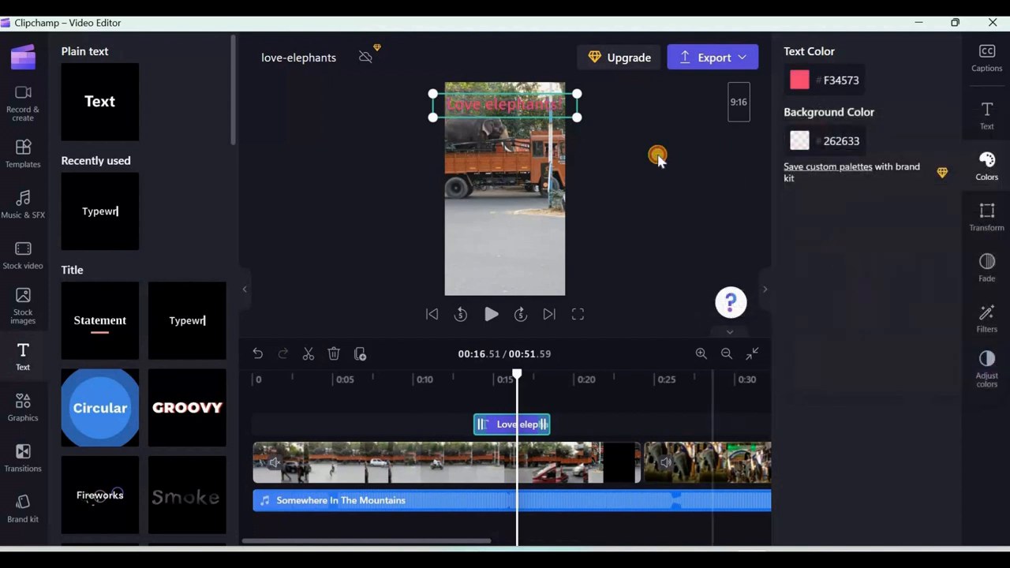
# Step: Move the Love elephants! title to the lower part of the picture and play the video from about 0:12, continuing in full screen
pyautogui.click(538, 107)
pyautogui.moveTo(509, 106); pyautogui.dragTo(522, 252)
pyautogui.click(515, 374)
pyautogui.click(454, 385)
pyautogui.click(489, 314)
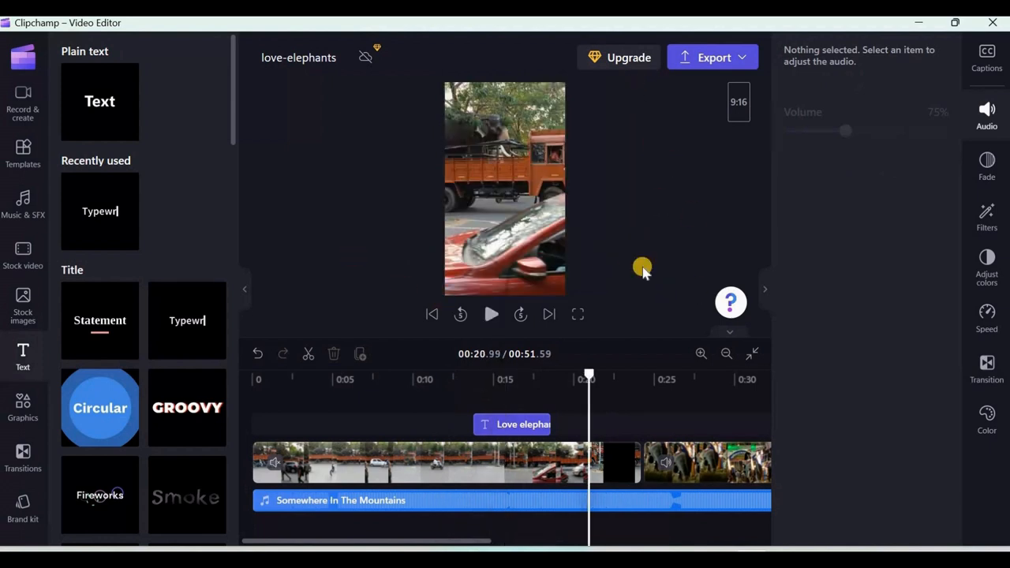
pyautogui.click(580, 315)
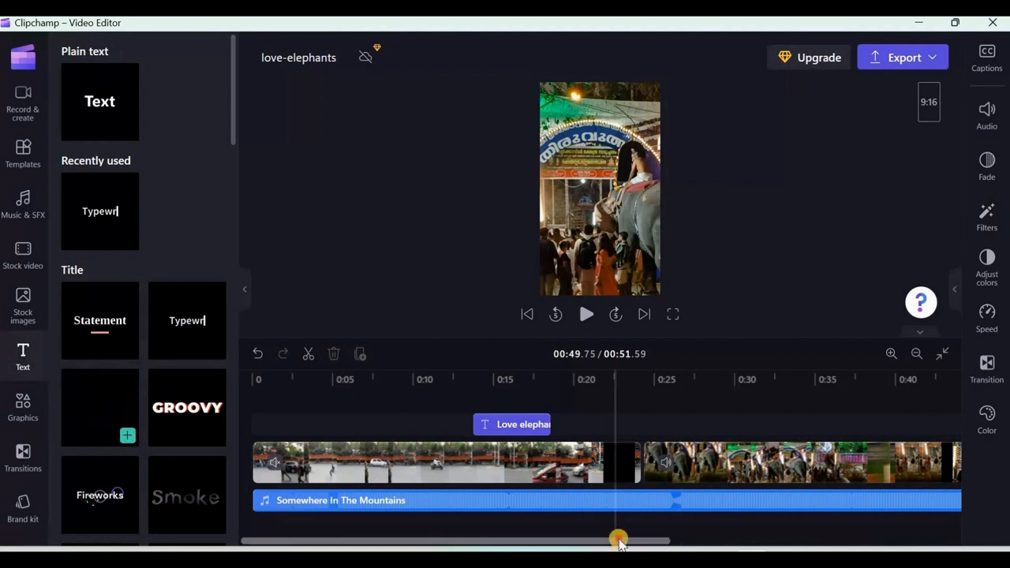
# Step: Apply the Golden hour filter to the elephant-3.mp4 clip
pyautogui.moveTo(602, 544); pyautogui.dragTo(721, 544)
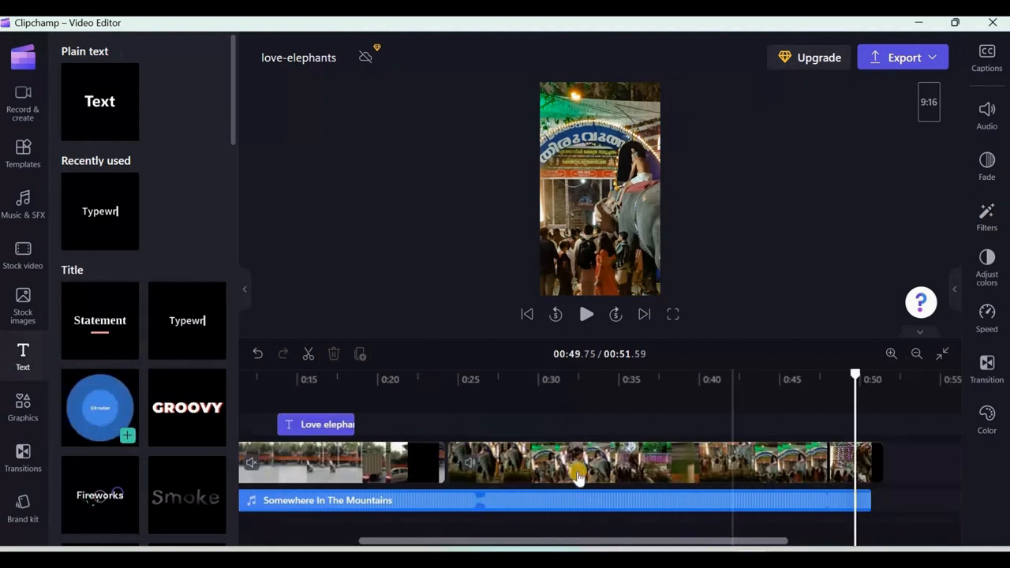
pyautogui.click(615, 467)
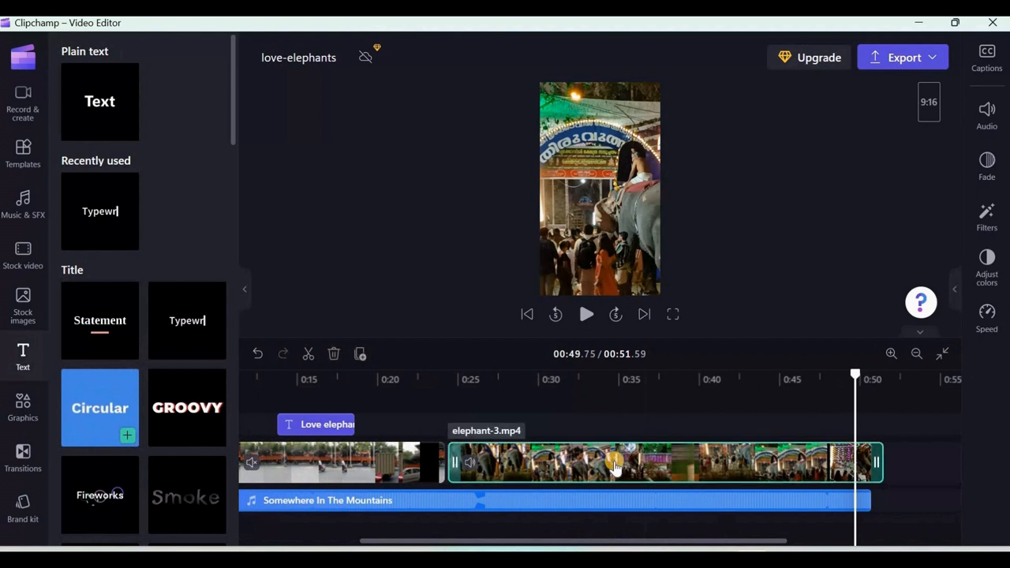
pyautogui.click(987, 221)
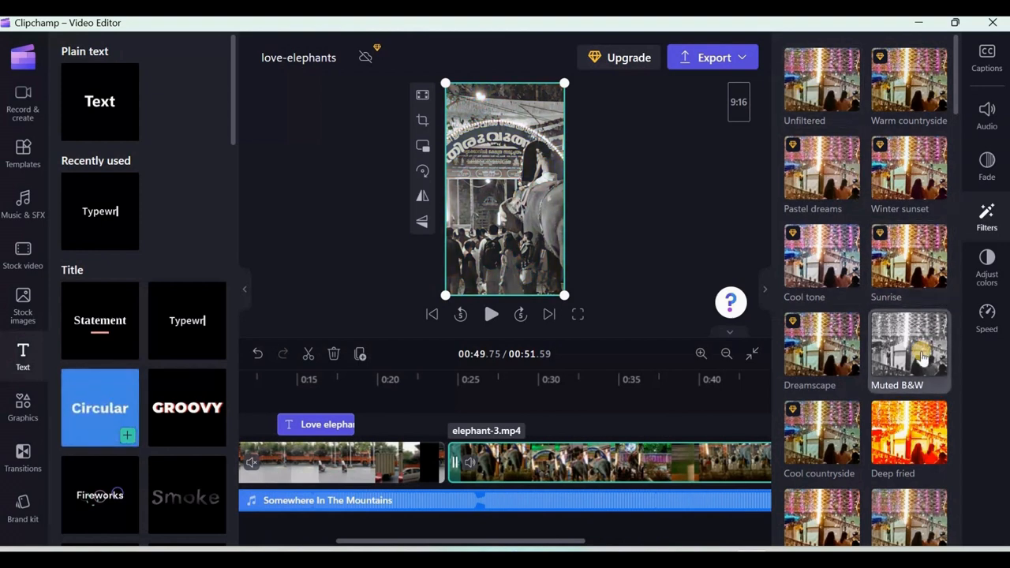
pyautogui.scroll(-5, 921, 357)
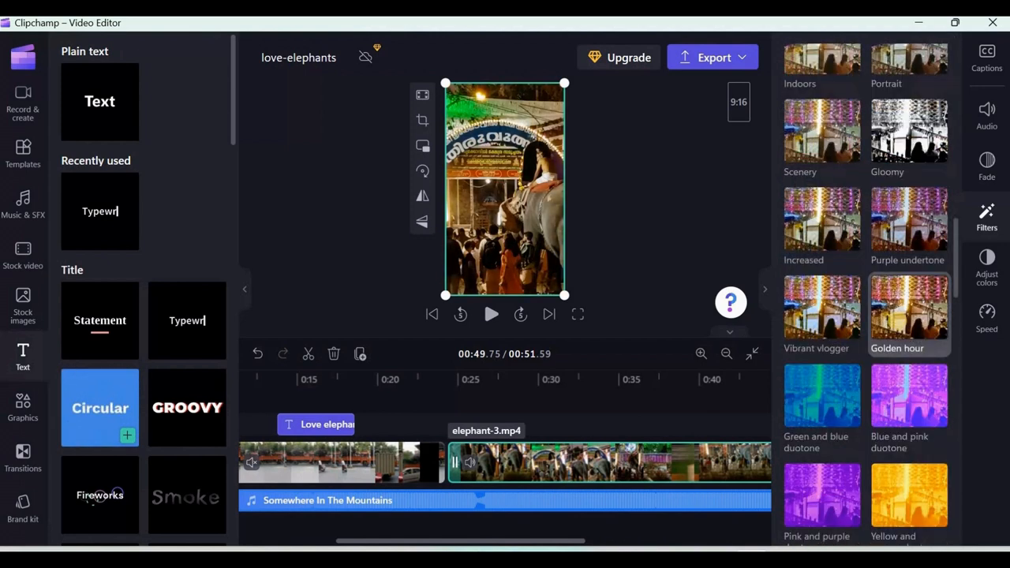
pyautogui.click(898, 326)
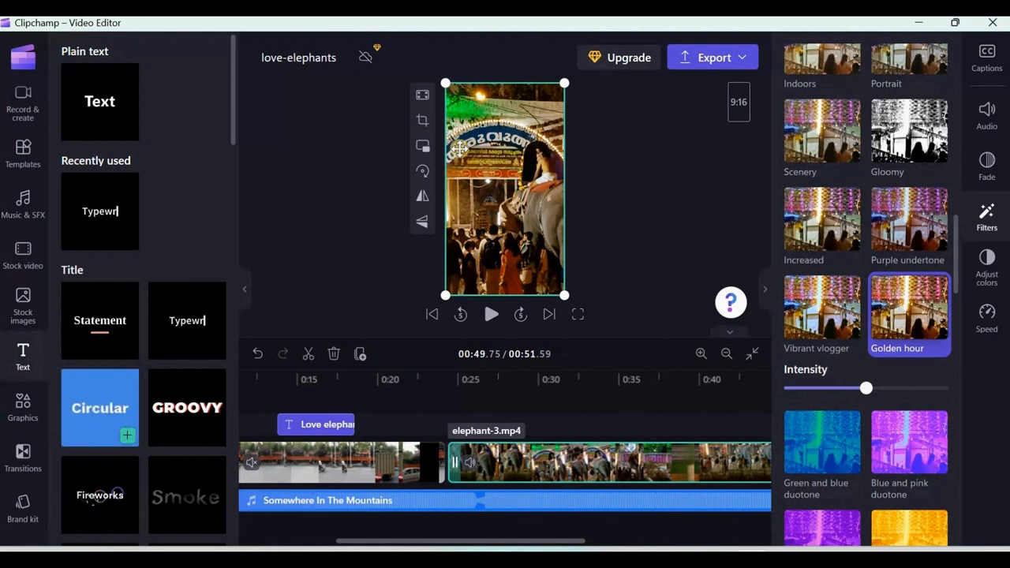
# Step: Lower the Golden hour filter's intensity on the elephant-3.mp4 clip to slightly below the midpoint and deselect the clip
pyautogui.moveTo(874, 384); pyautogui.dragTo(804, 389)
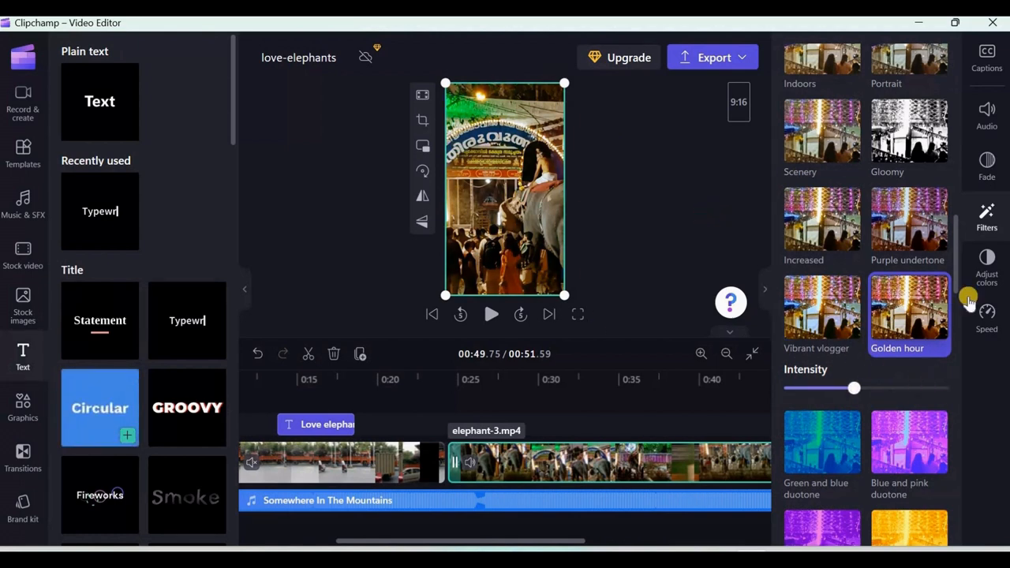
pyautogui.click(713, 234)
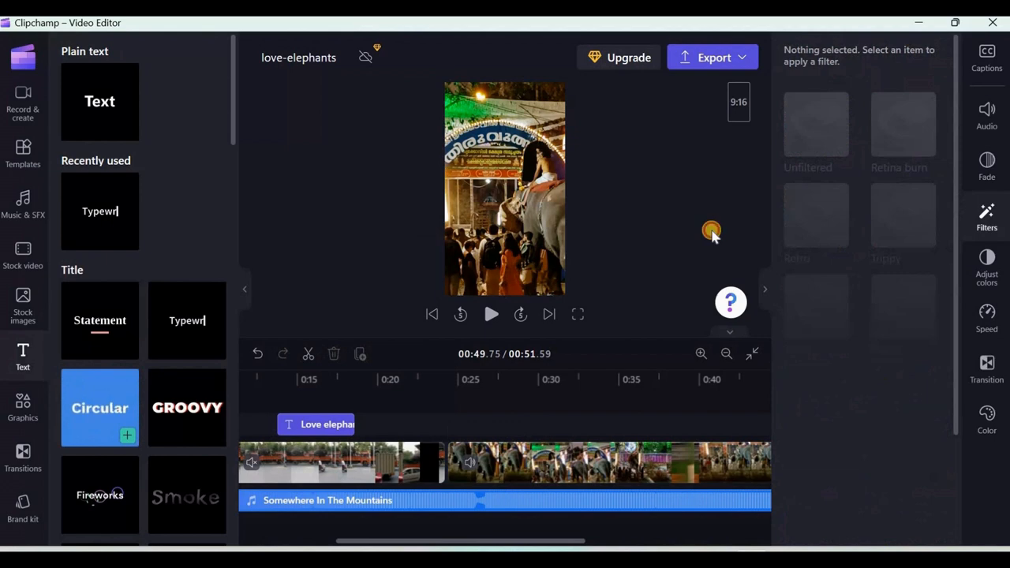
pyautogui.click(985, 215)
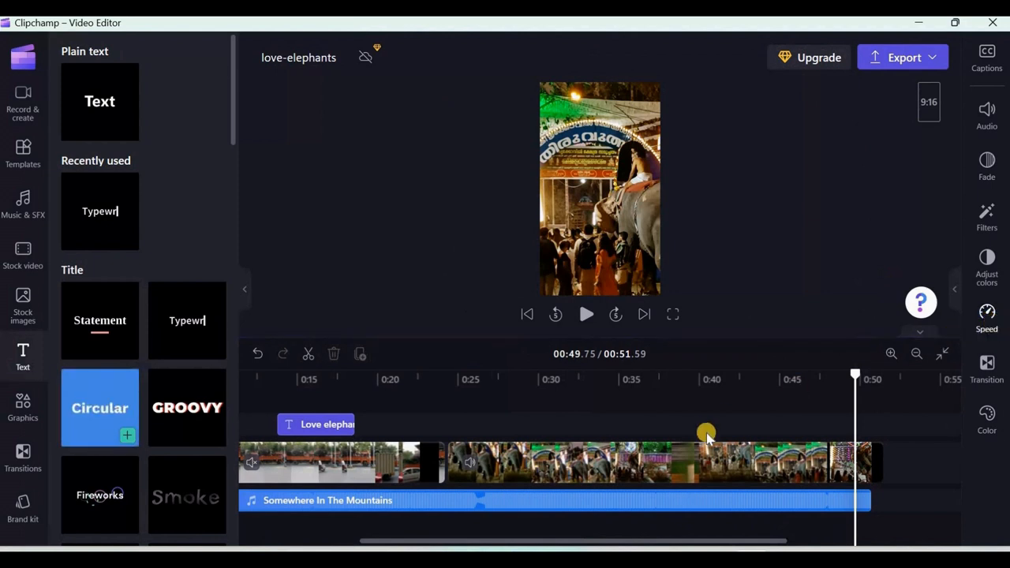
# Step: Try a speed of 1.1 on the elephant-3.mp4 clip and return it to 1x
pyautogui.click(637, 465)
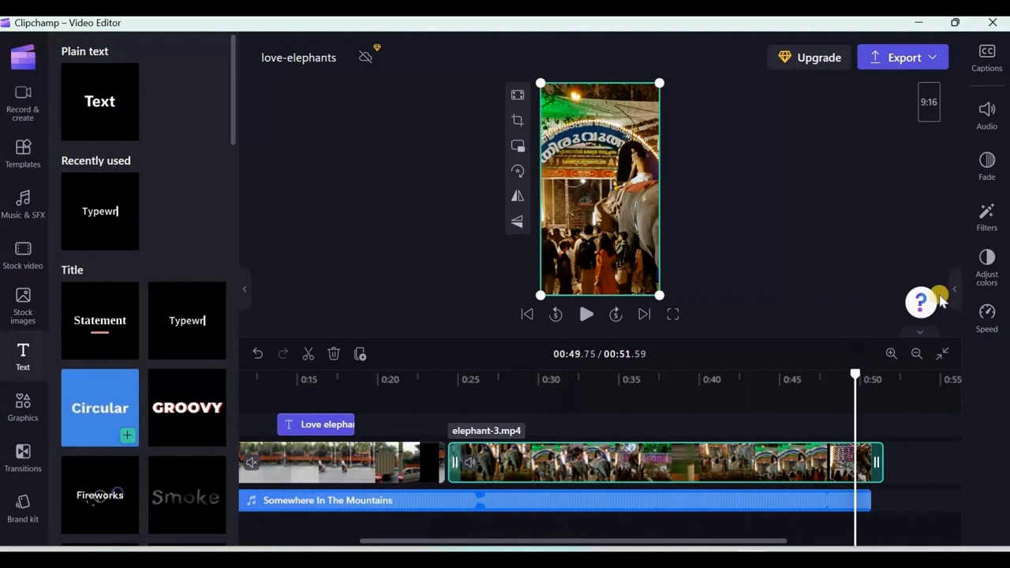
pyautogui.click(986, 310)
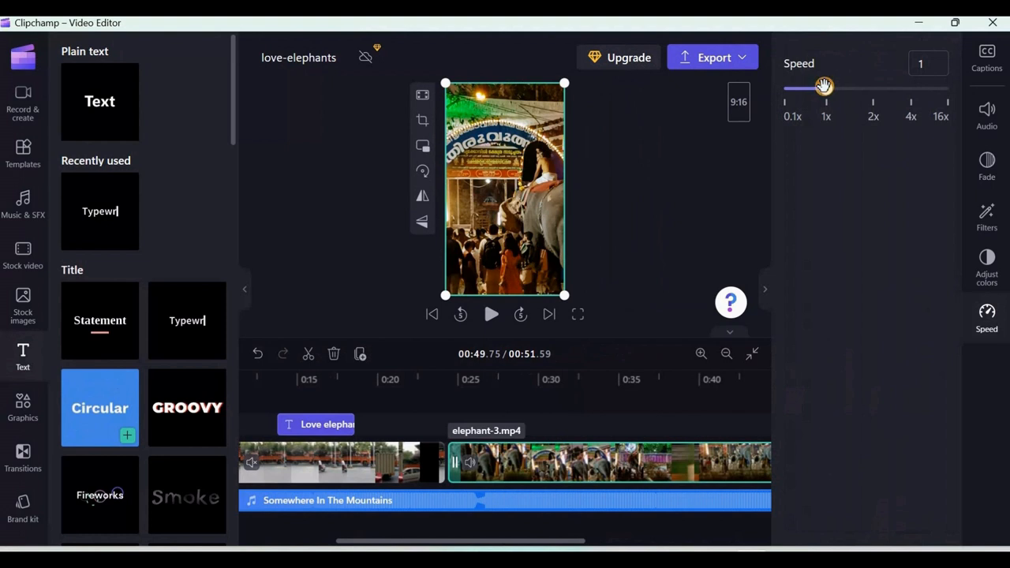
pyautogui.moveTo(828, 86); pyautogui.dragTo(830, 87)
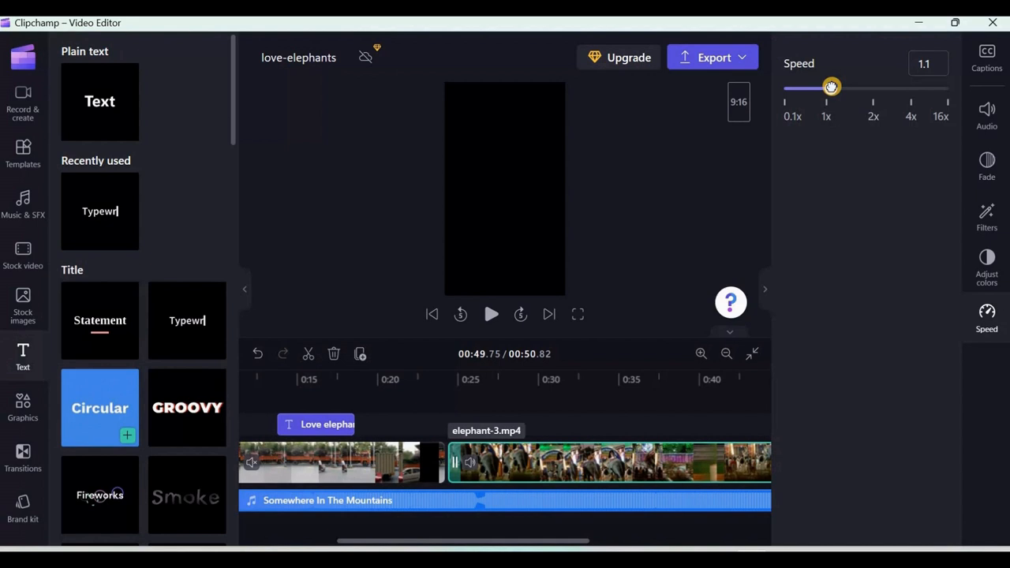
pyautogui.moveTo(831, 87)
pyautogui.mouseDown()
pyautogui.moveTo(850, 89)
pyautogui.moveTo(826, 89)
pyautogui.mouseUp()
pyautogui.click(702, 241)
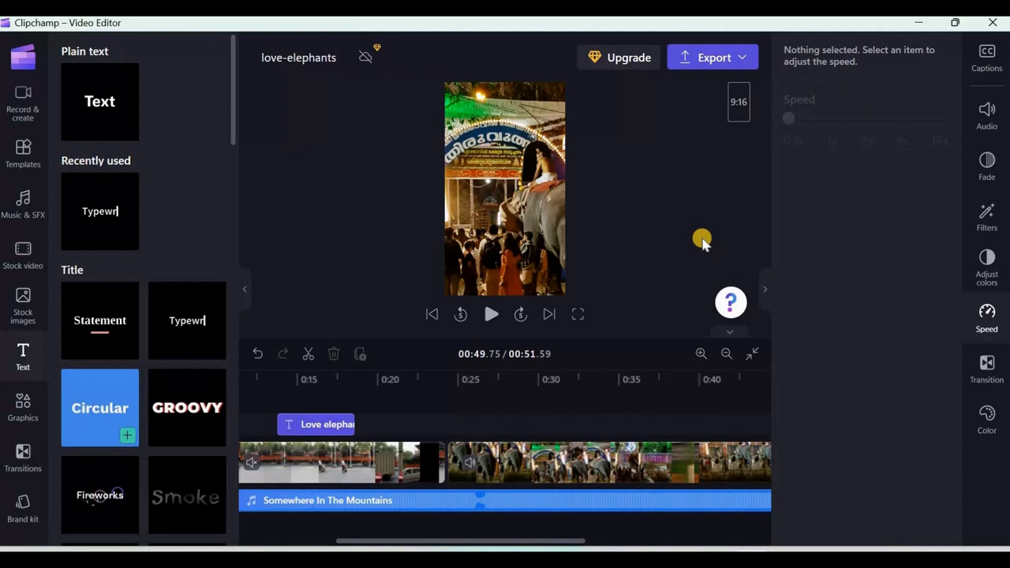
pyautogui.click(987, 53)
pyautogui.click(987, 54)
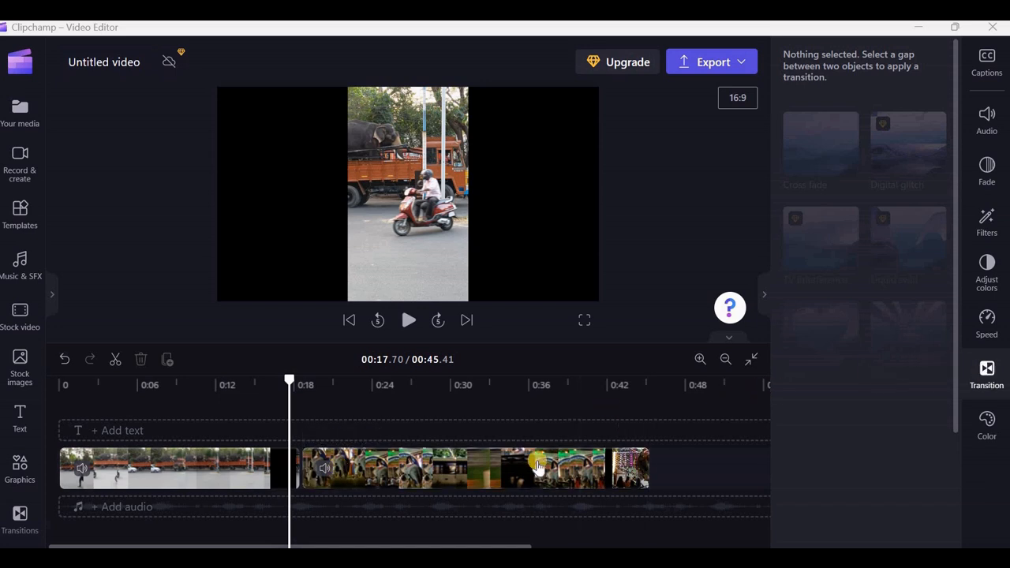
# Step: In the untitled 16:9 project, play across the cut between the two clips and return the playhead to about 0:17.4
pyautogui.click(404, 322)
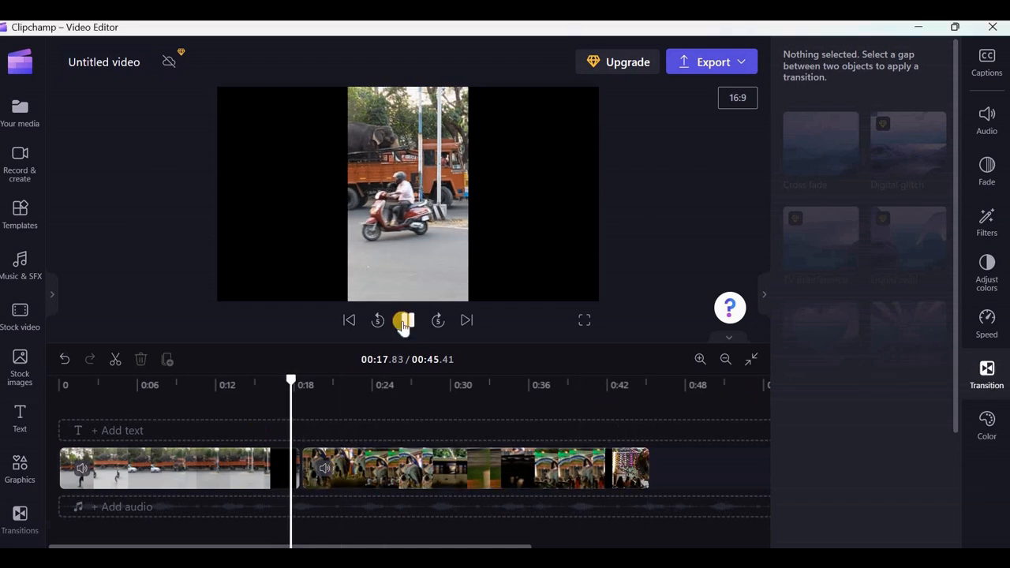
pyautogui.click(404, 320)
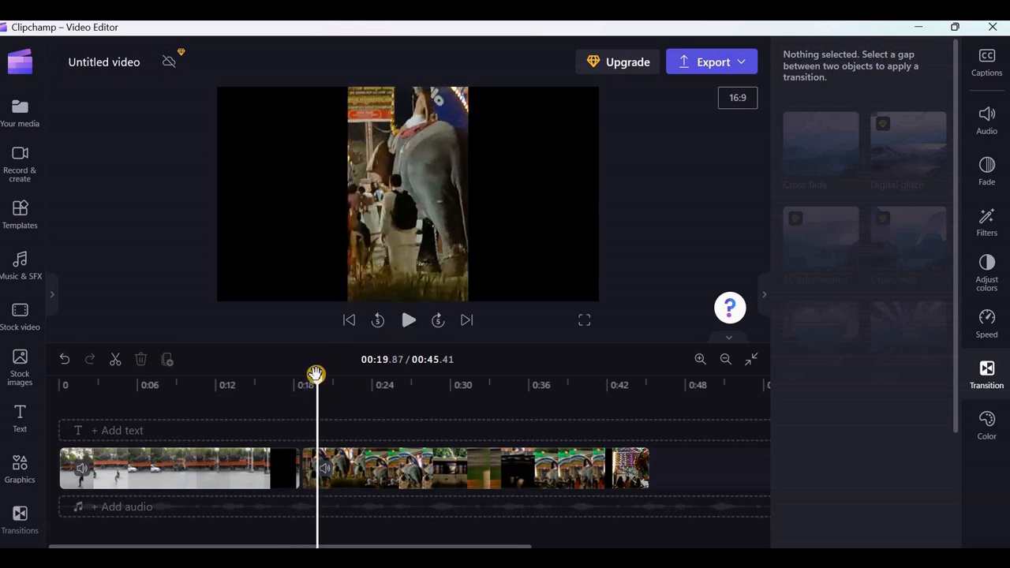
pyautogui.moveTo(314, 376); pyautogui.dragTo(285, 384)
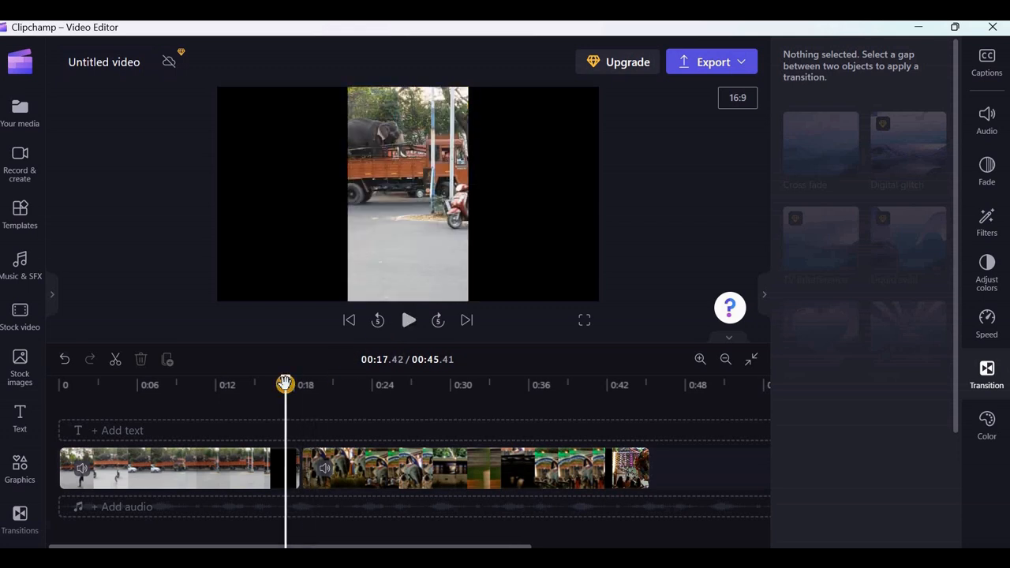
# Step: Add a Cross fade transition of 1.49 s between the two clips and play it back from about 0:16.3
pyautogui.click(989, 372)
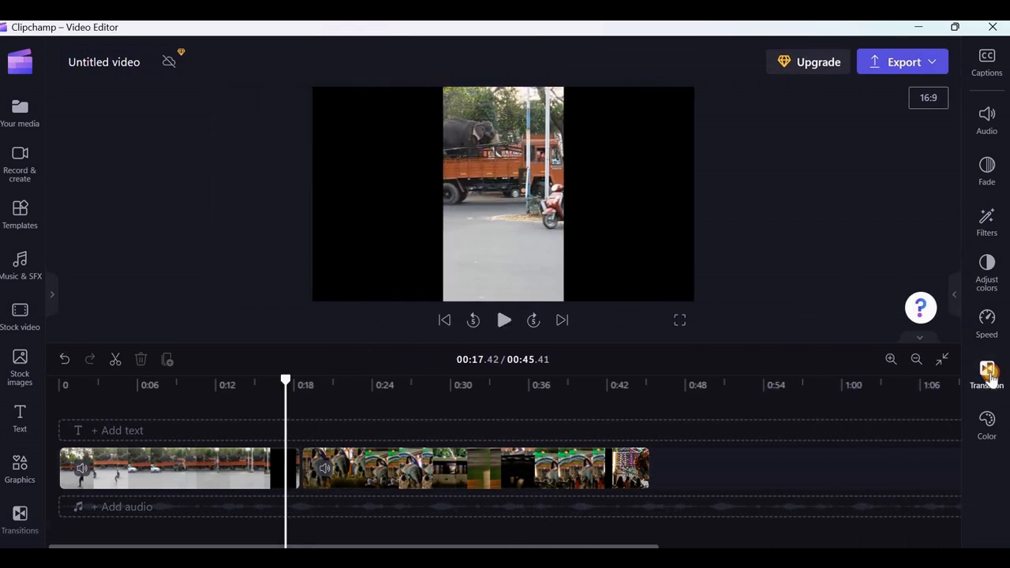
pyautogui.click(989, 377)
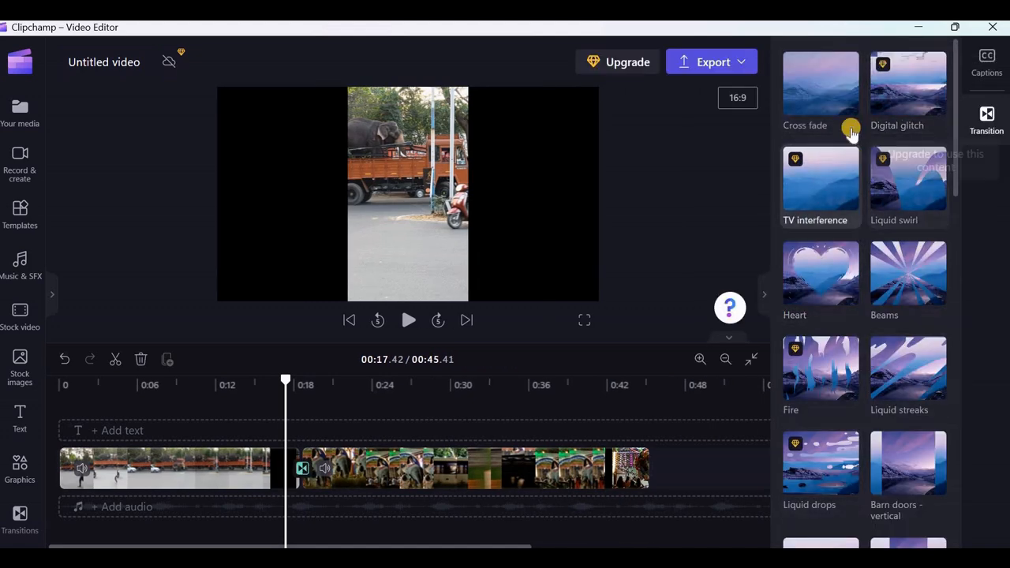
pyautogui.click(835, 101)
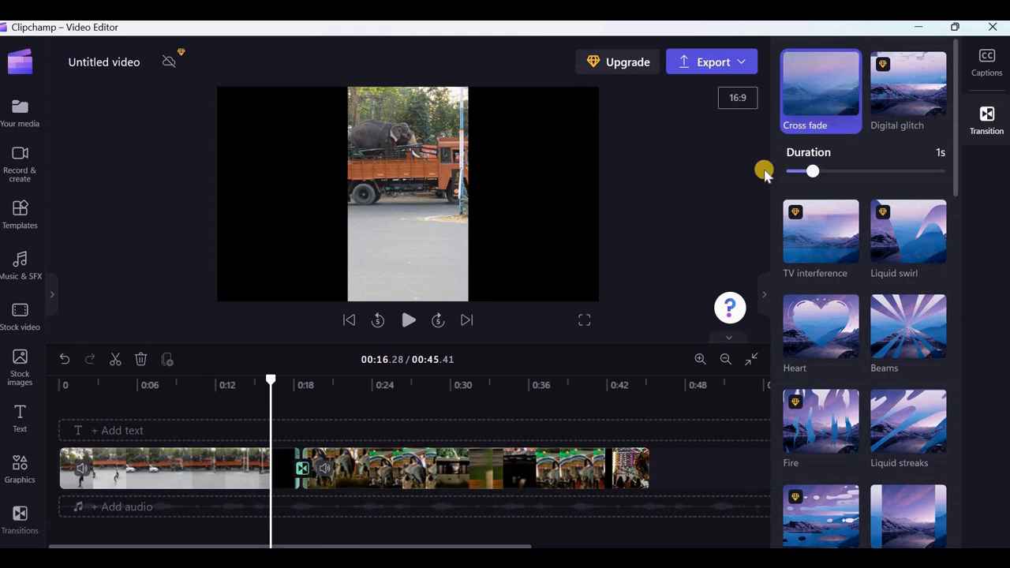
pyautogui.moveTo(812, 172); pyautogui.dragTo(827, 174)
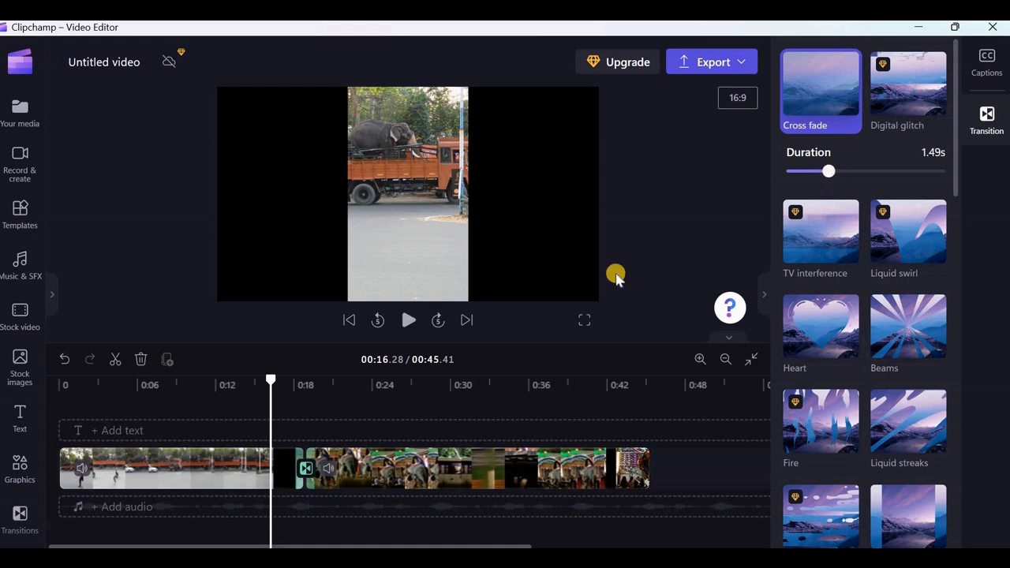
pyautogui.click(406, 320)
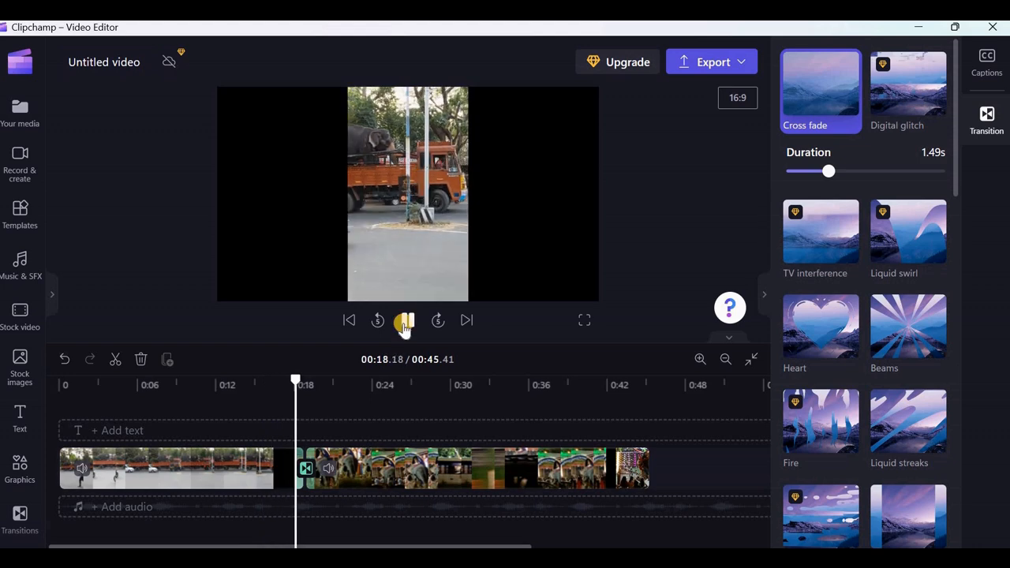
pyautogui.click(404, 325)
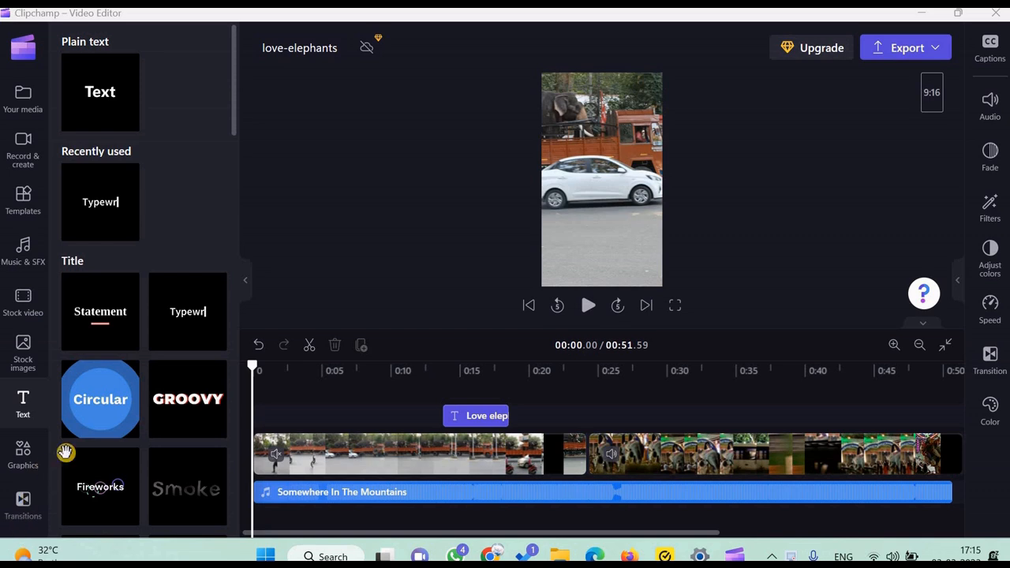
# Step: Export the love-elephants project at 1080p and save the video to the computer
pyautogui.click(908, 49)
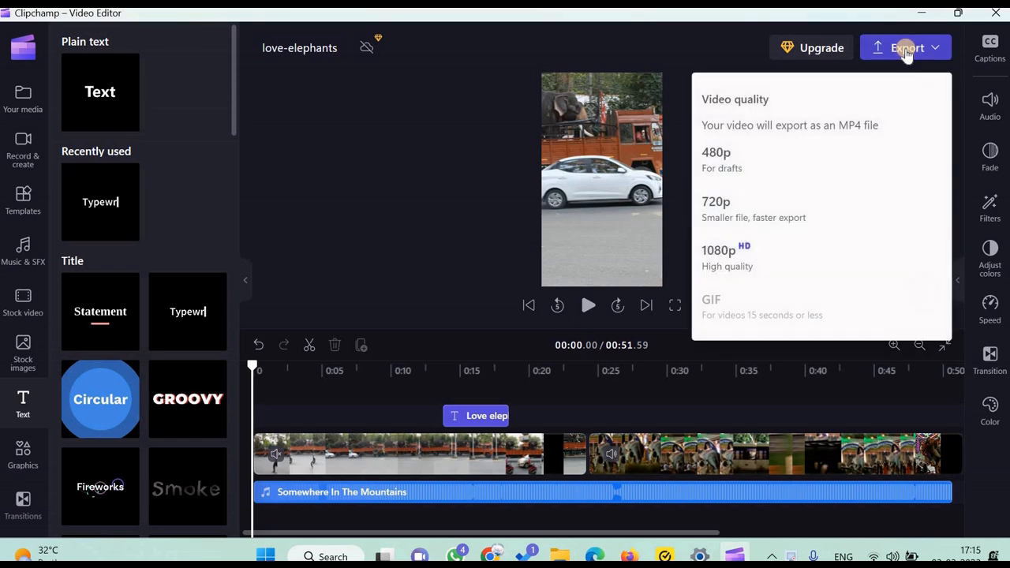
pyautogui.click(768, 268)
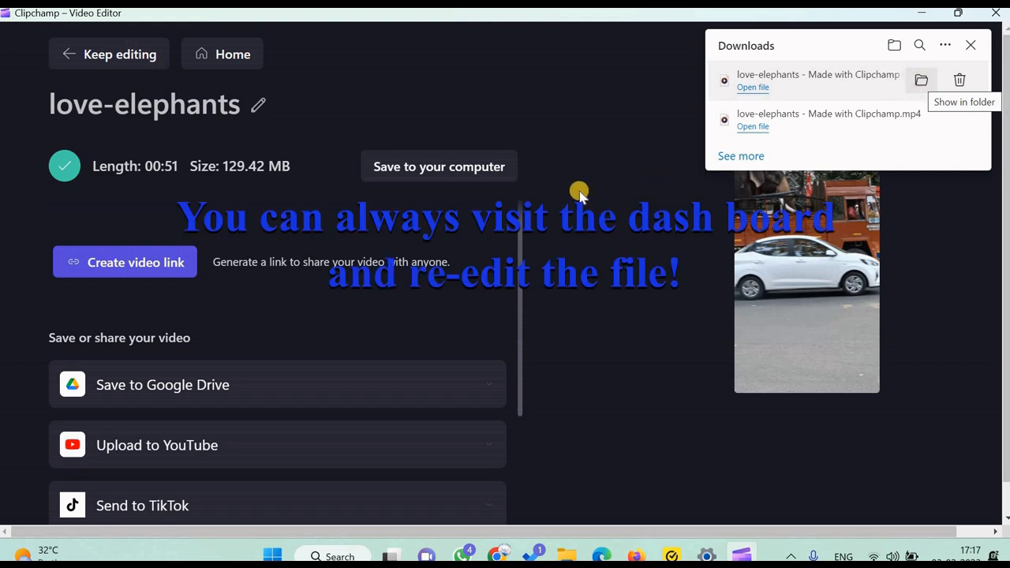
pyautogui.click(469, 173)
pyautogui.click(363, 380)
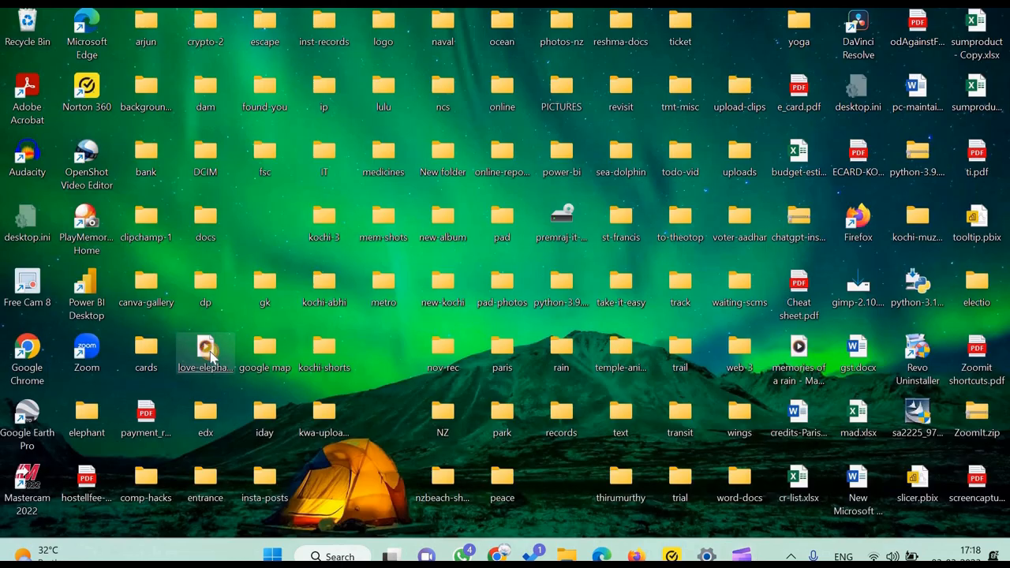
# Step: Play the exported love-elephants video from the desktop in Media Player and pause it at about 3 seconds
pyautogui.doubleClick(207, 355)
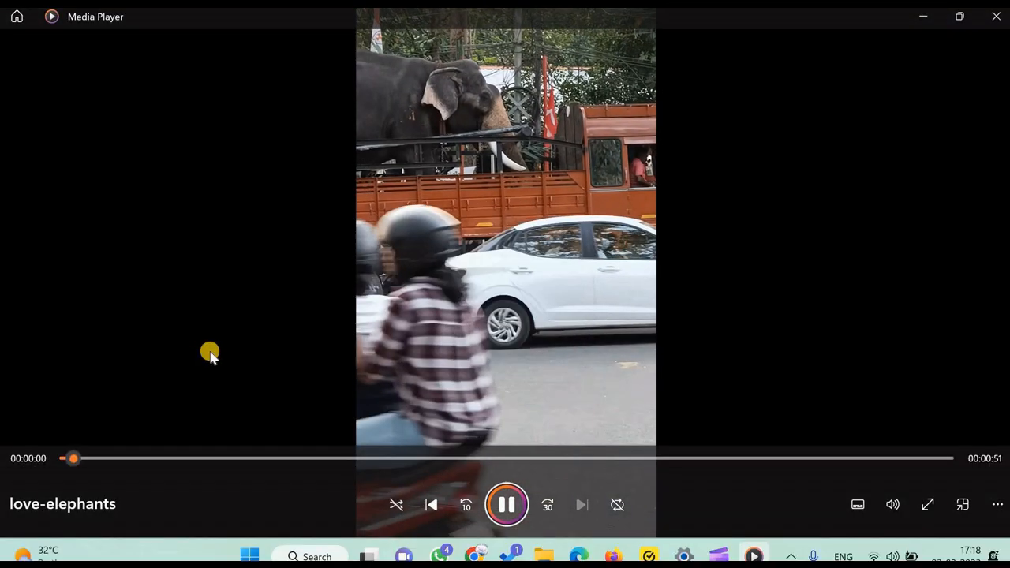
pyautogui.click(511, 504)
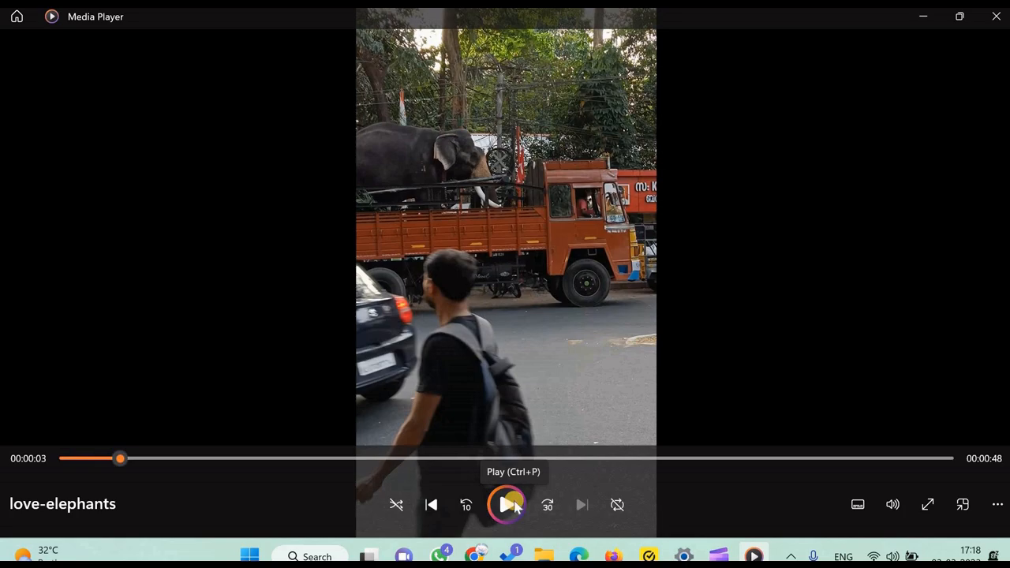